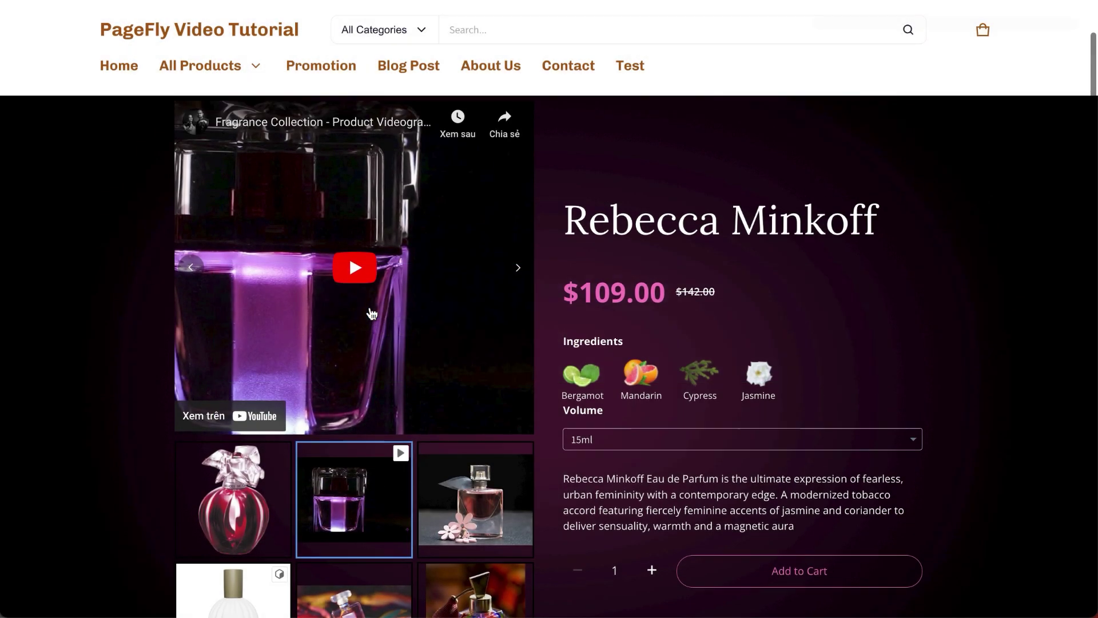
- Play the product video, then rotate the 3-D bottle model to view it from above
{"action": "left_click", "coordinate": [356, 271]}
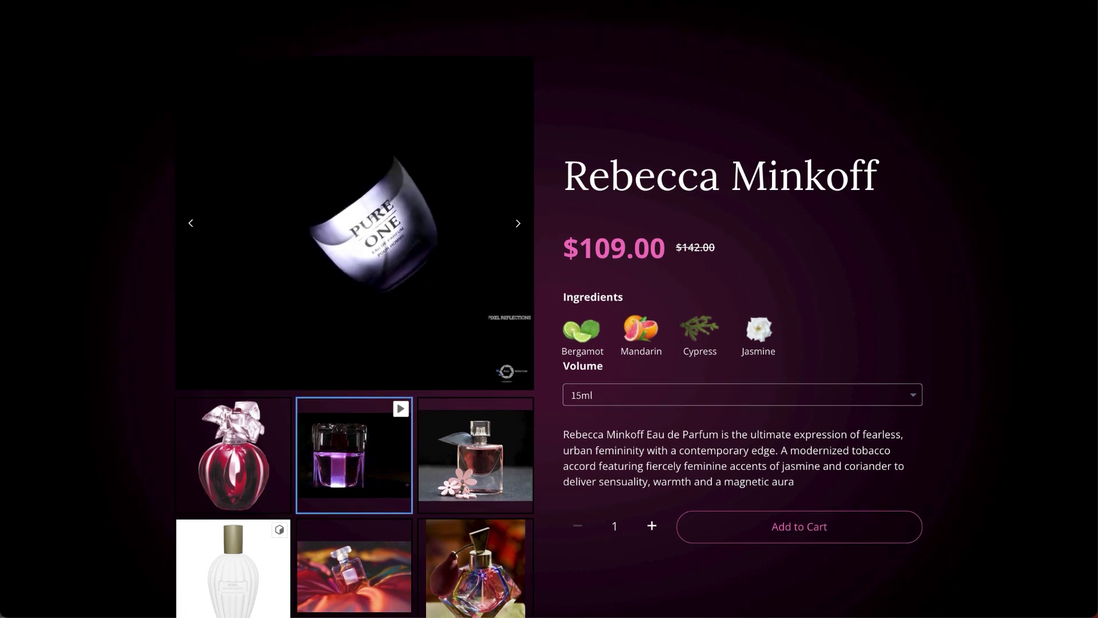
{"action": "left_click", "coordinate": [240, 549]}
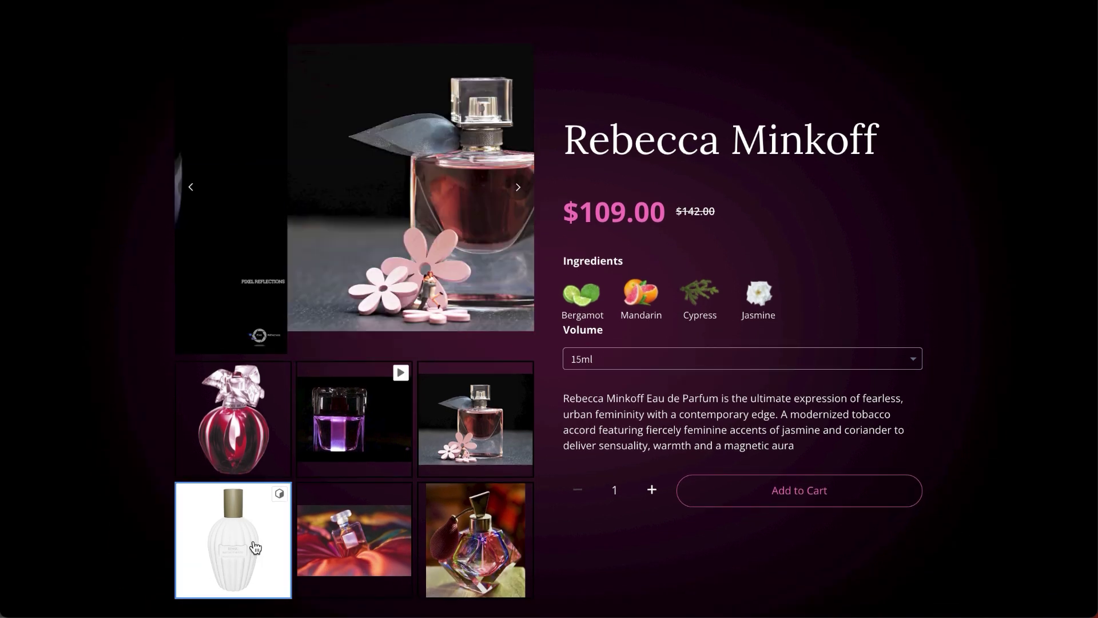
{"action": "left_click_drag", "start_coordinate": [363, 225], "coordinate": [360, 174]}
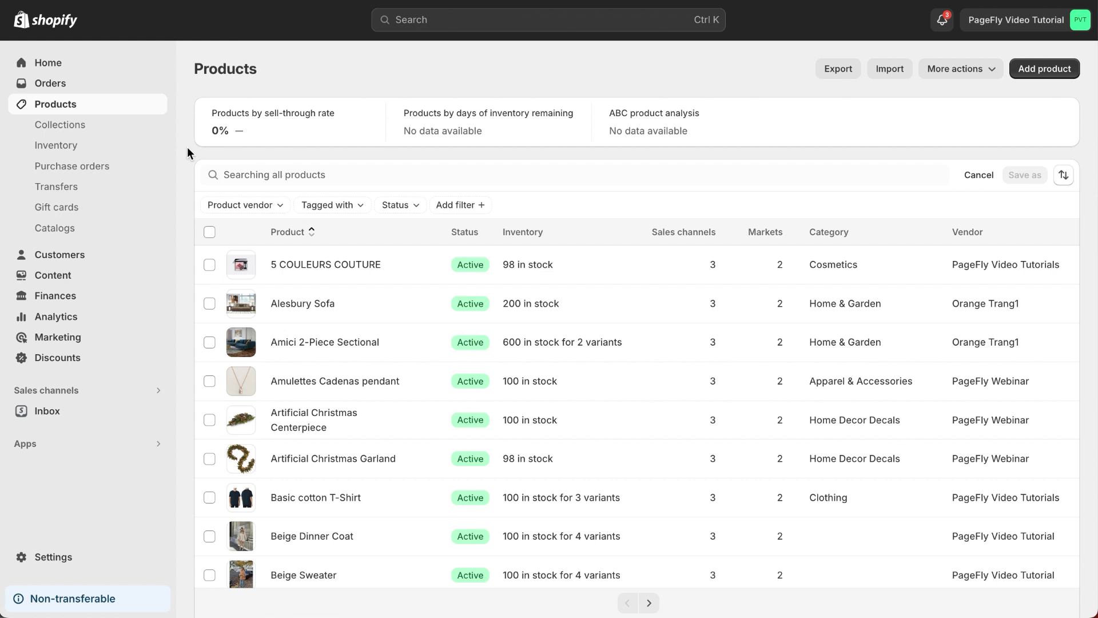
- Search the products for 'rebecca' and open the Rebecca Minkoff product
{"action": "left_click", "coordinate": [772, 176]}
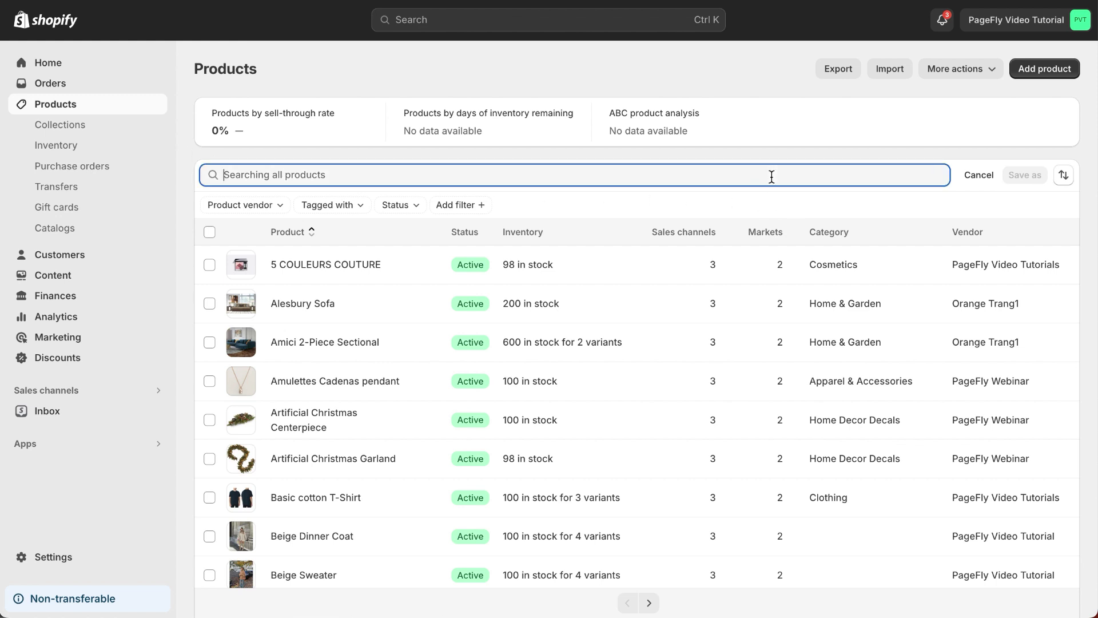
{"action": "type", "text": "rebecca"}
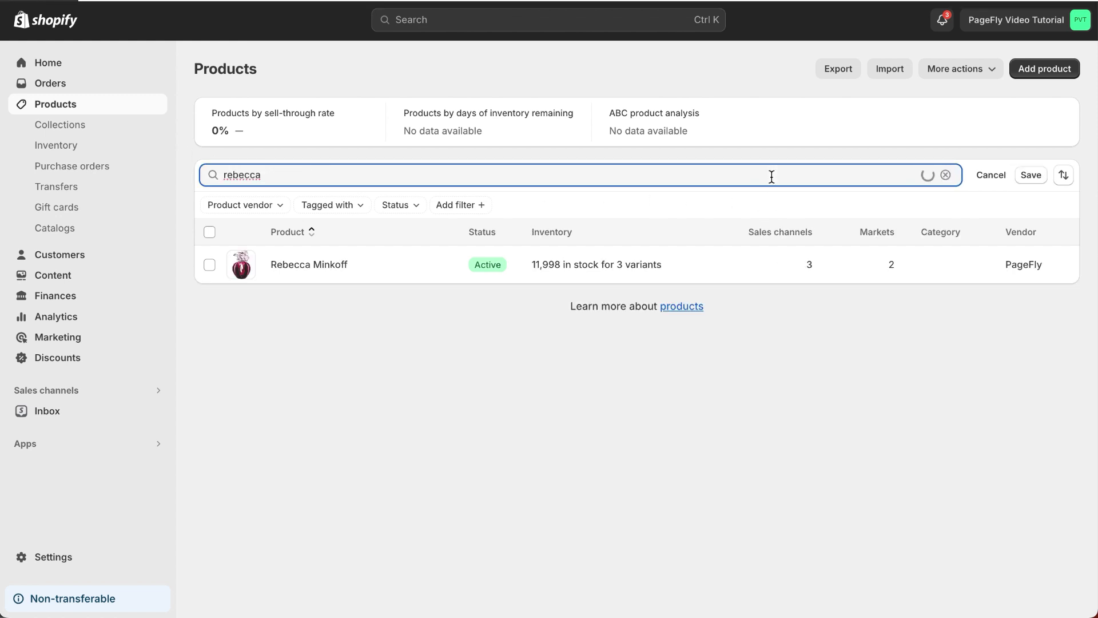
{"action": "left_click", "coordinate": [450, 262]}
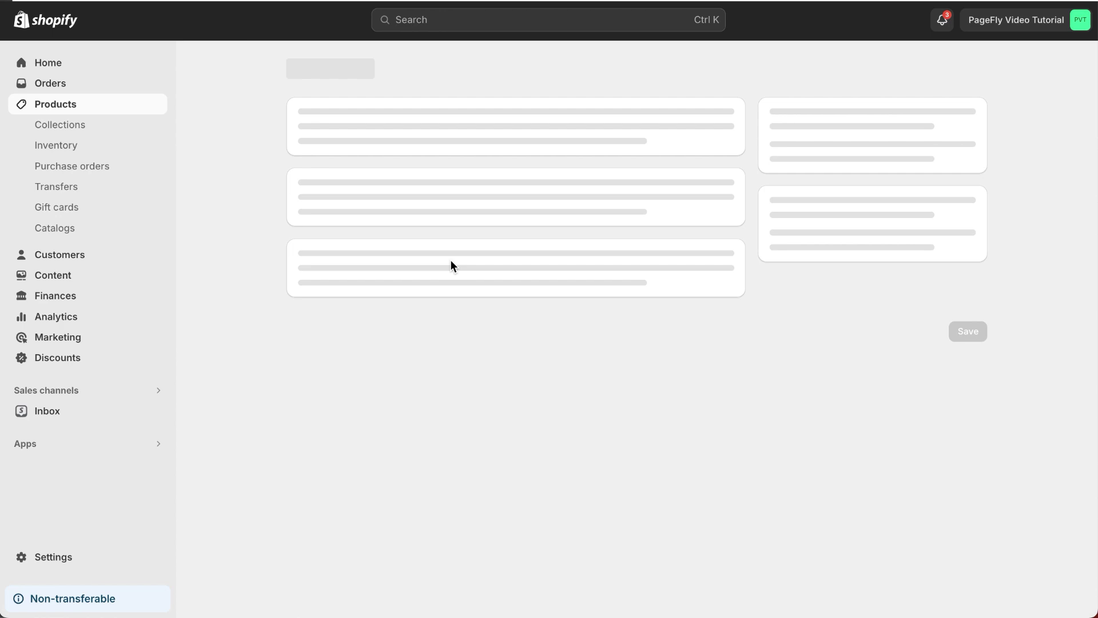
- Upload two perfume photos and the 3-D bottle model file to the product media
{"action": "left_click", "coordinate": [568, 435]}
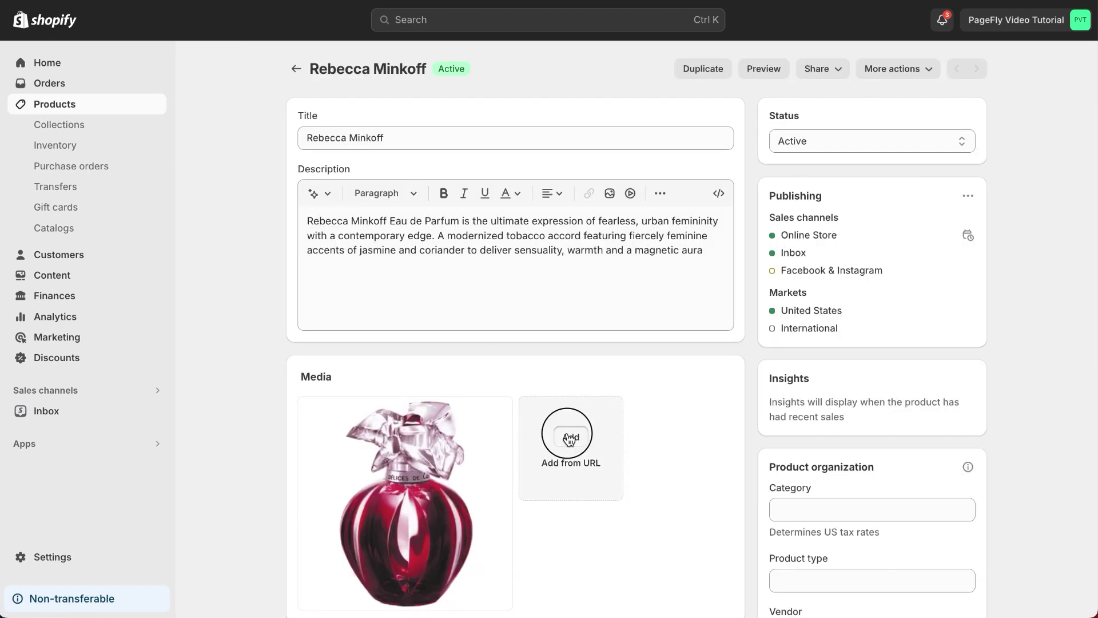
{"action": "left_click", "coordinate": [426, 182]}
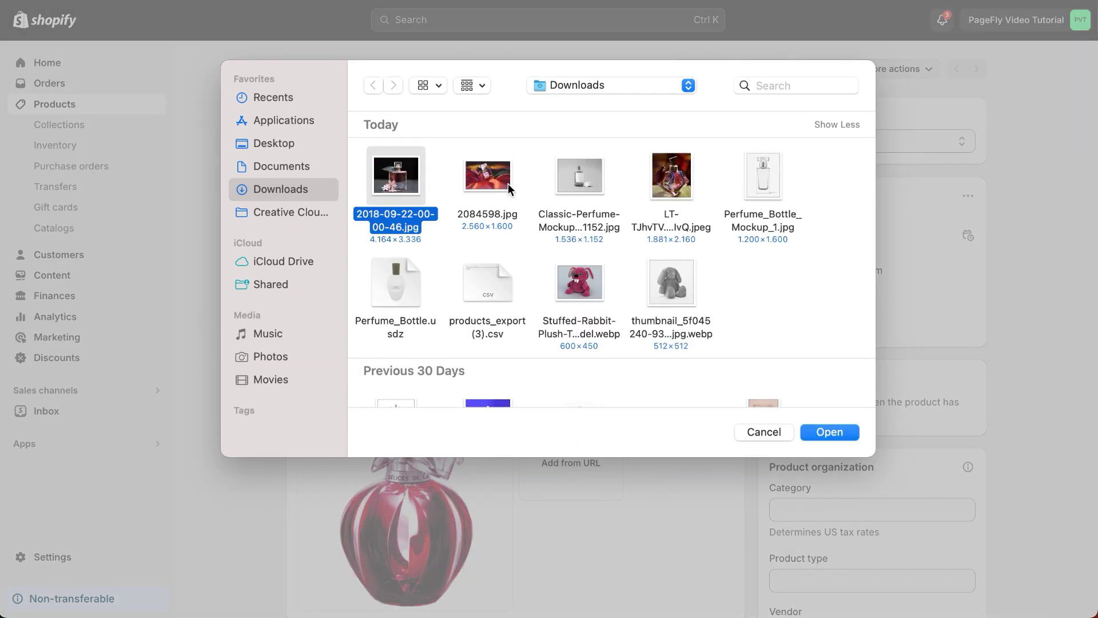
{"action": "left_click", "coordinate": [579, 184], "text": "super"}
{"action": "left_click", "coordinate": [401, 283], "text": "super"}
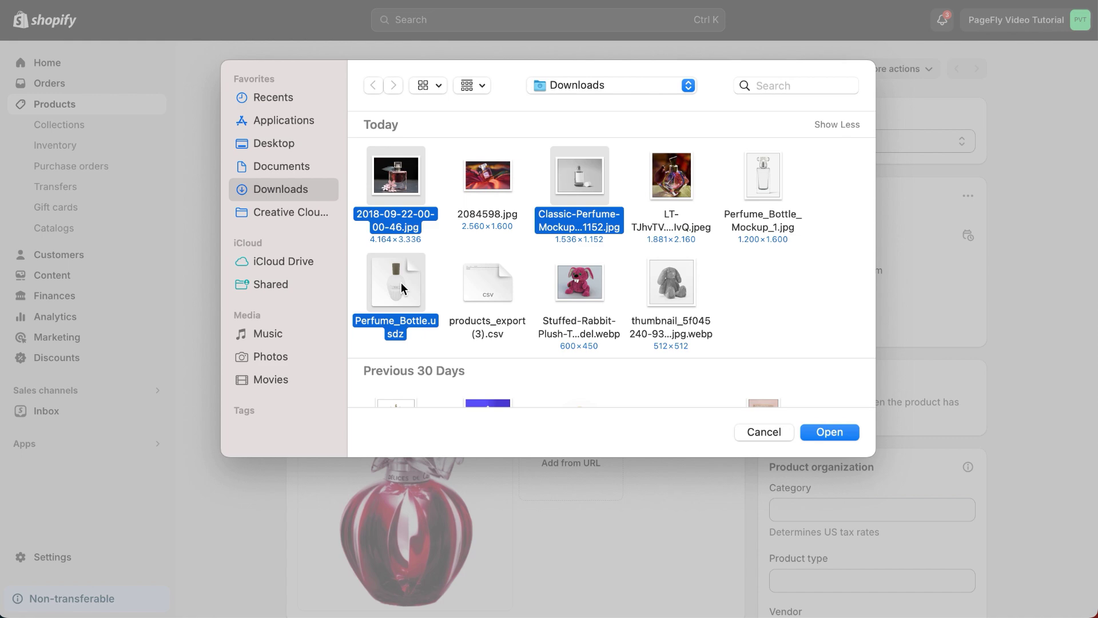
{"action": "key", "text": "Return"}
{"action": "scroll", "coordinate": [683, 561], "scroll_direction": "down", "scroll_amount": 2}
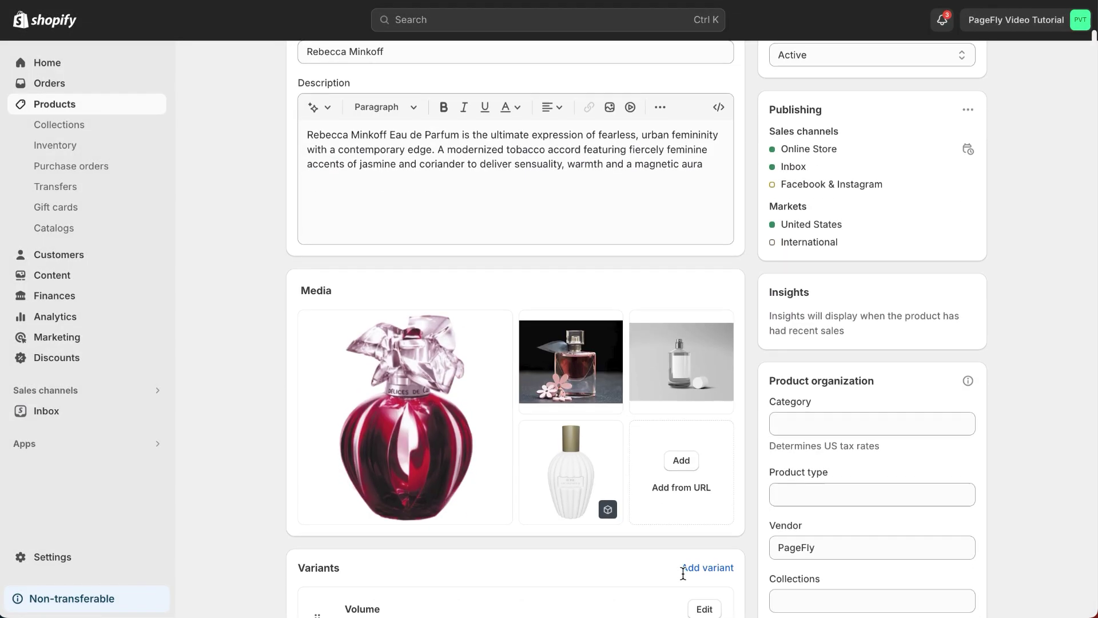
- Add the YouTube fragrance video to the media by pasting its URL
{"action": "left_click", "coordinate": [691, 488]}
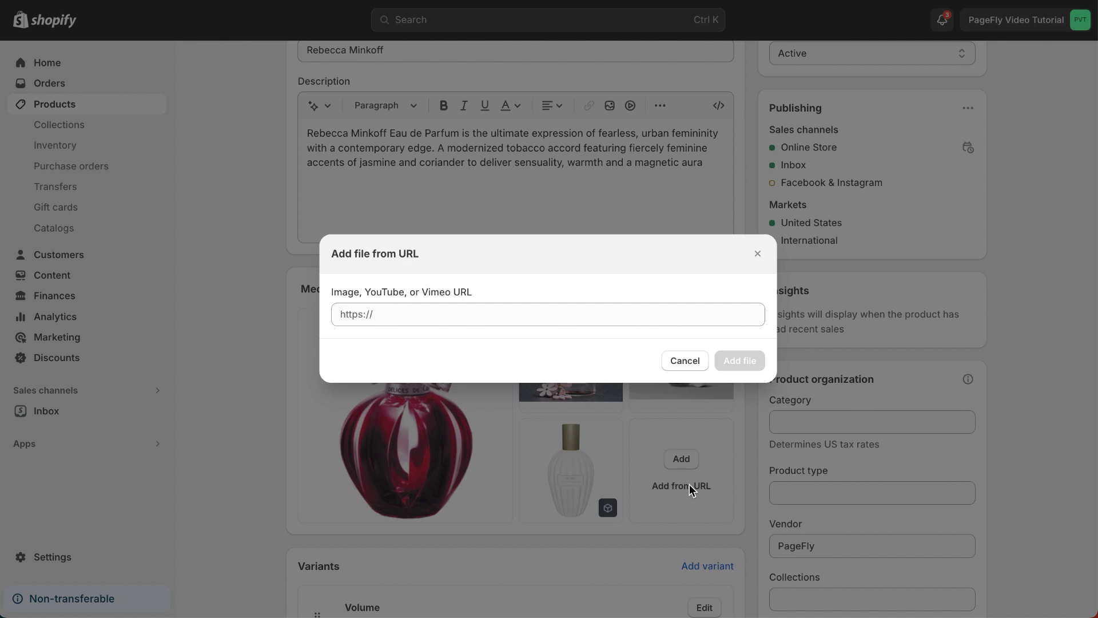
{"action": "left_click_drag", "start_coordinate": [365, 293], "coordinate": [473, 289]}
{"action": "left_click", "coordinate": [448, 311]}
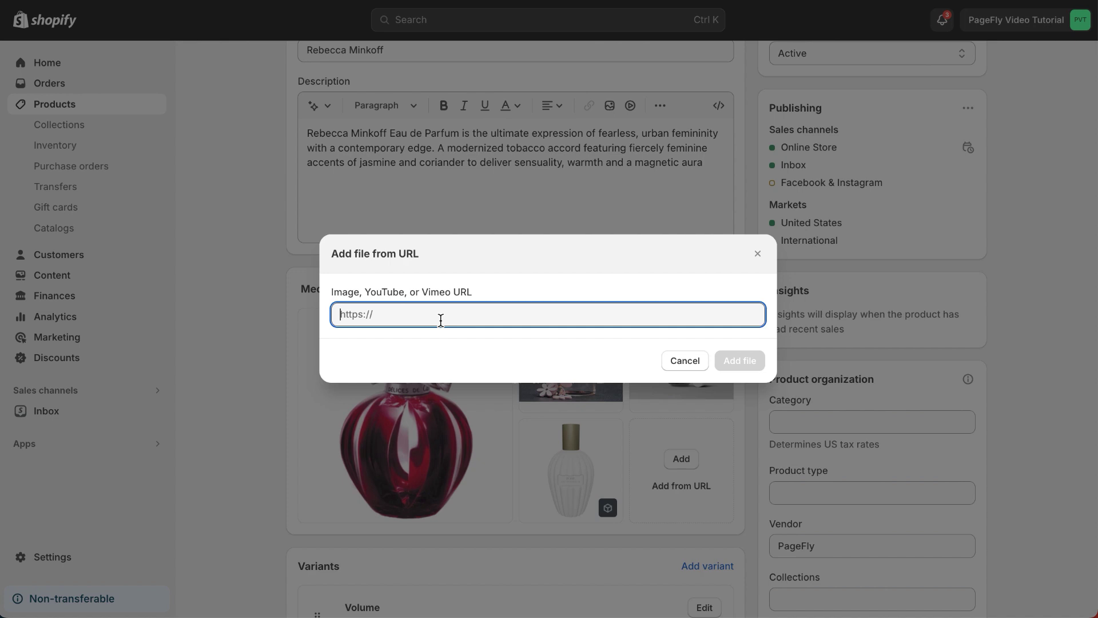
{"action": "type", "text": "https://www.youtube.com/watch?v=zBwuUw3c96c"}
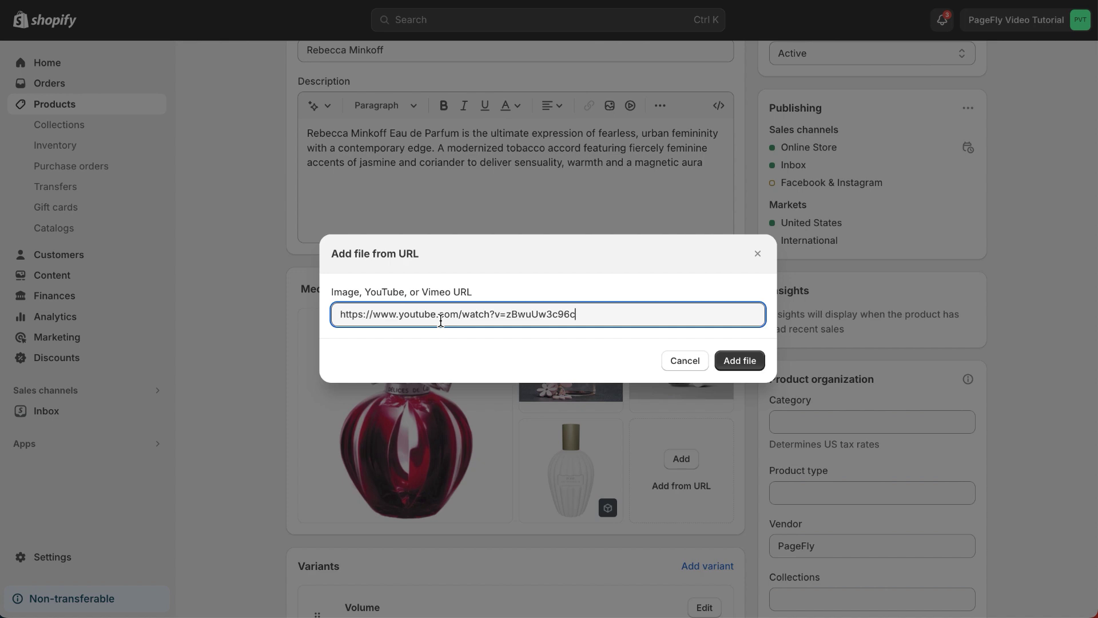
{"action": "left_click", "coordinate": [735, 361]}
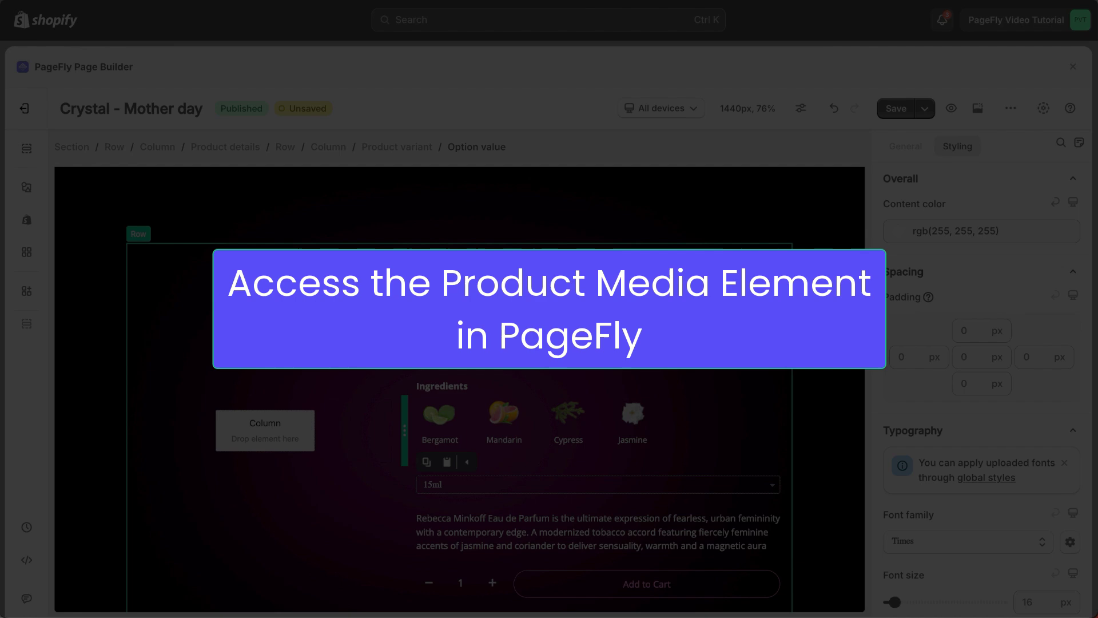
- Select the whole Product details block from the breadcrumb bar
{"action": "left_click", "coordinate": [224, 150]}
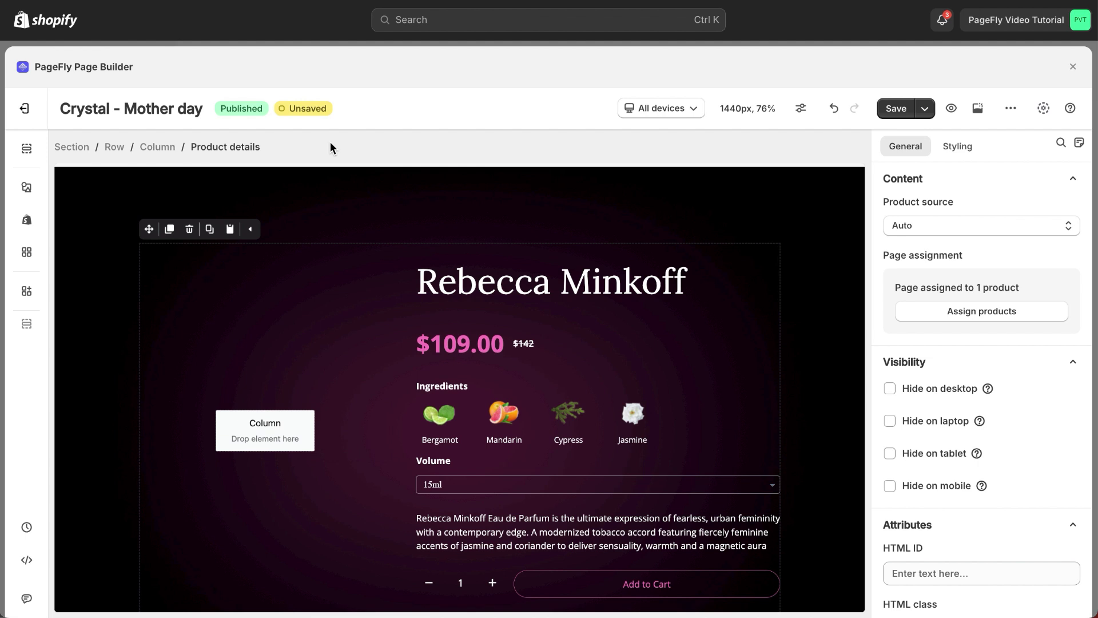
- Drag the Product media layout with thumbnails underneath into the empty column
{"action": "left_click", "coordinate": [26, 226]}
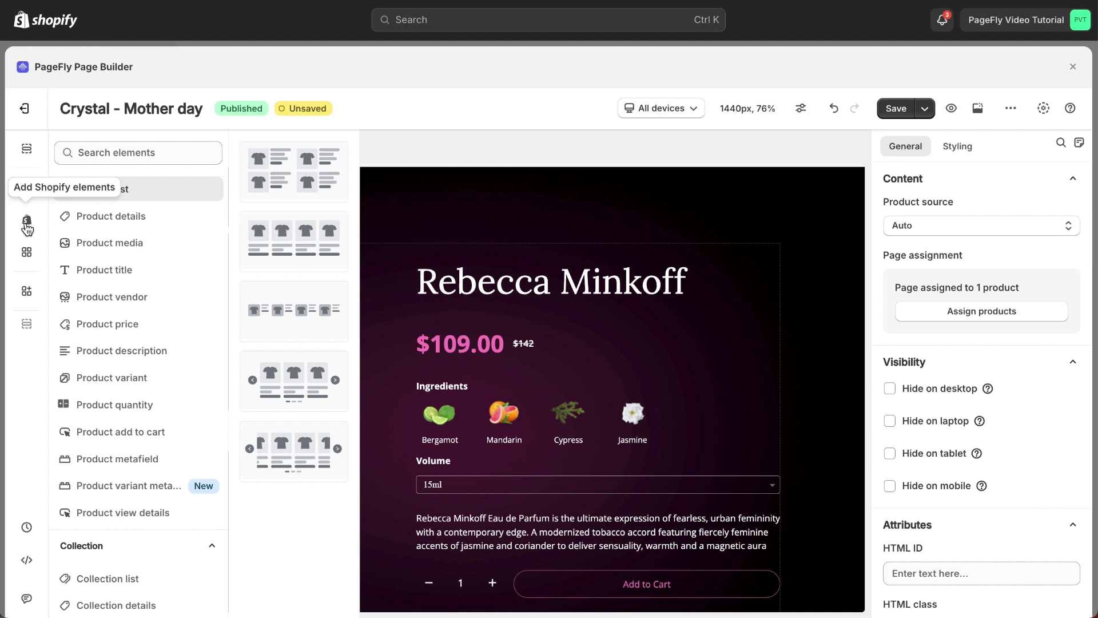
{"action": "left_click", "coordinate": [94, 242]}
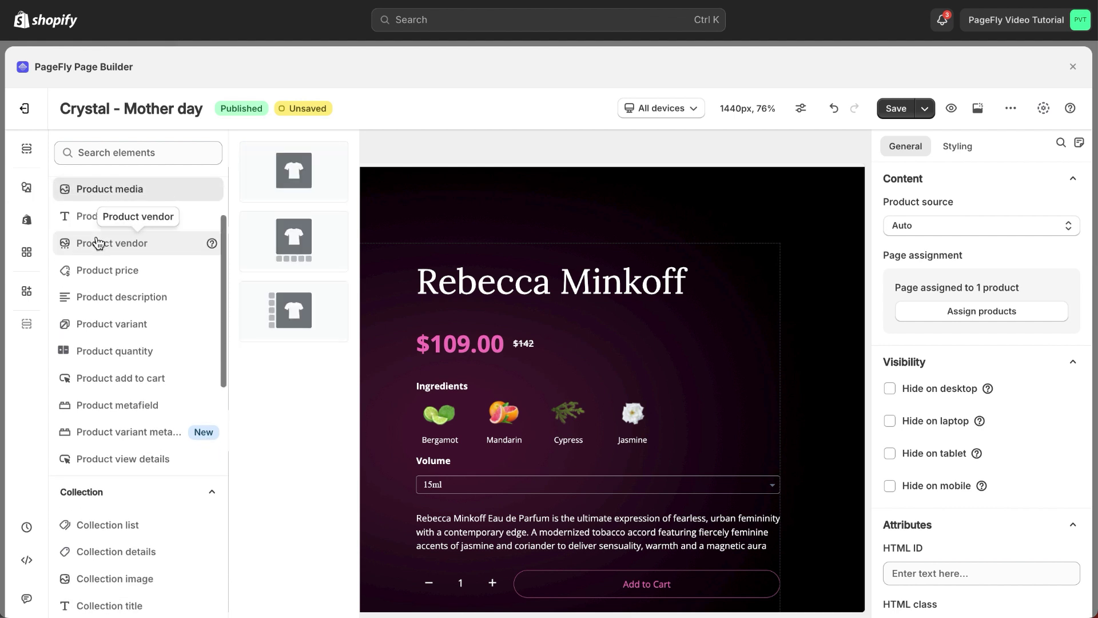
{"action": "left_click", "coordinate": [286, 227]}
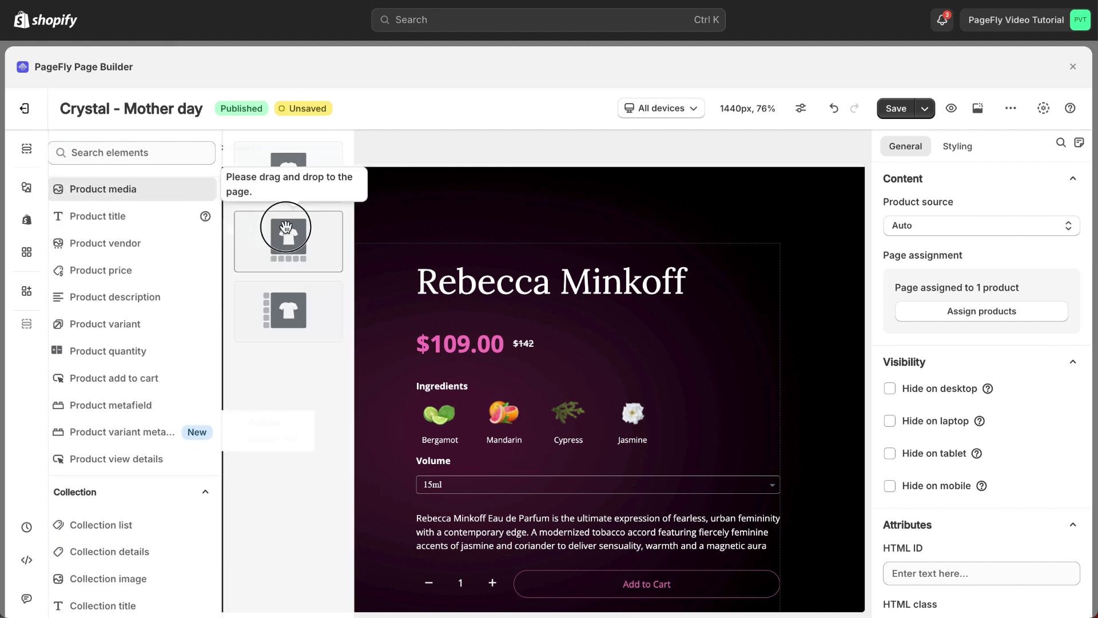
{"action": "left_click_drag", "start_coordinate": [286, 227], "coordinate": [250, 411]}
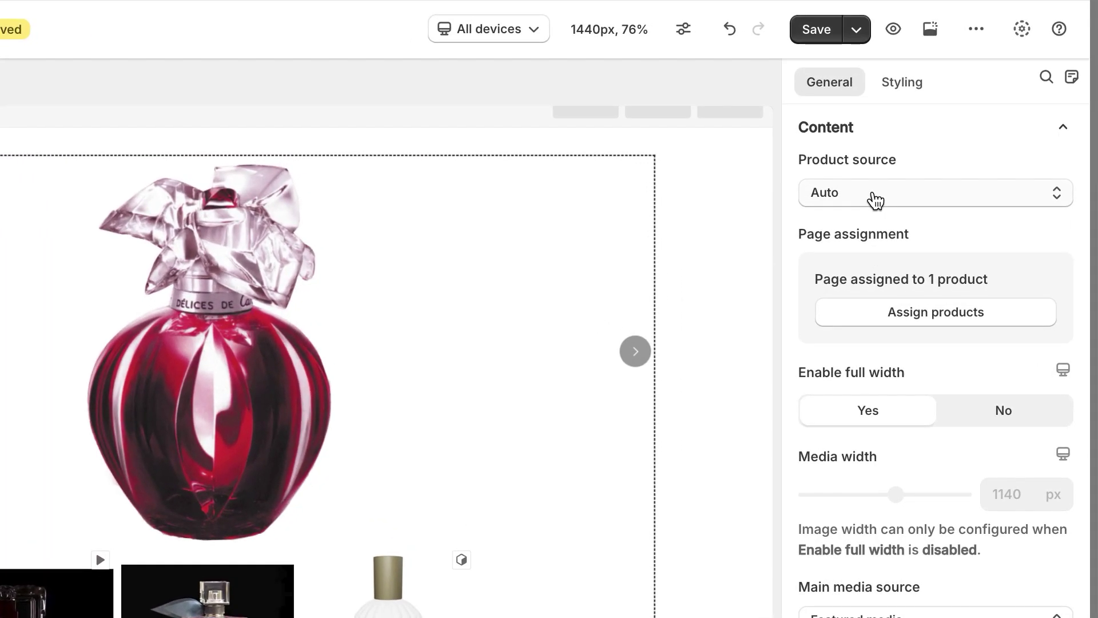
- Set Product source to Custom product and select 5 COULEURS COUTURE
{"action": "left_click", "coordinate": [937, 230]}
{"action": "left_click", "coordinate": [852, 271]}
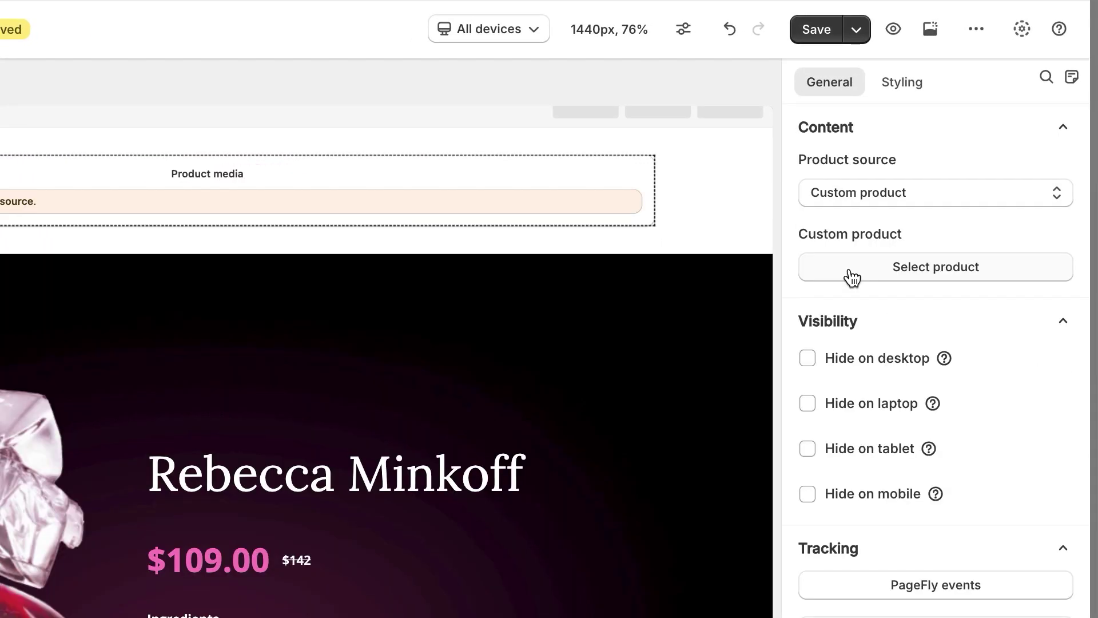
{"action": "left_click", "coordinate": [875, 269]}
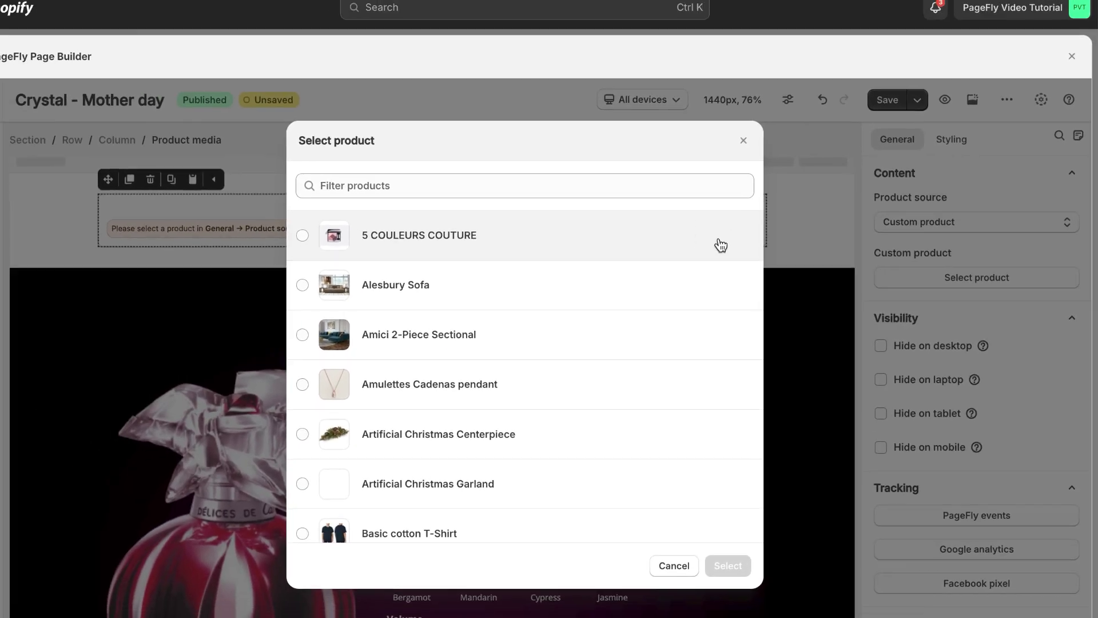
{"action": "left_click", "coordinate": [721, 245]}
{"action": "left_click", "coordinate": [731, 566]}
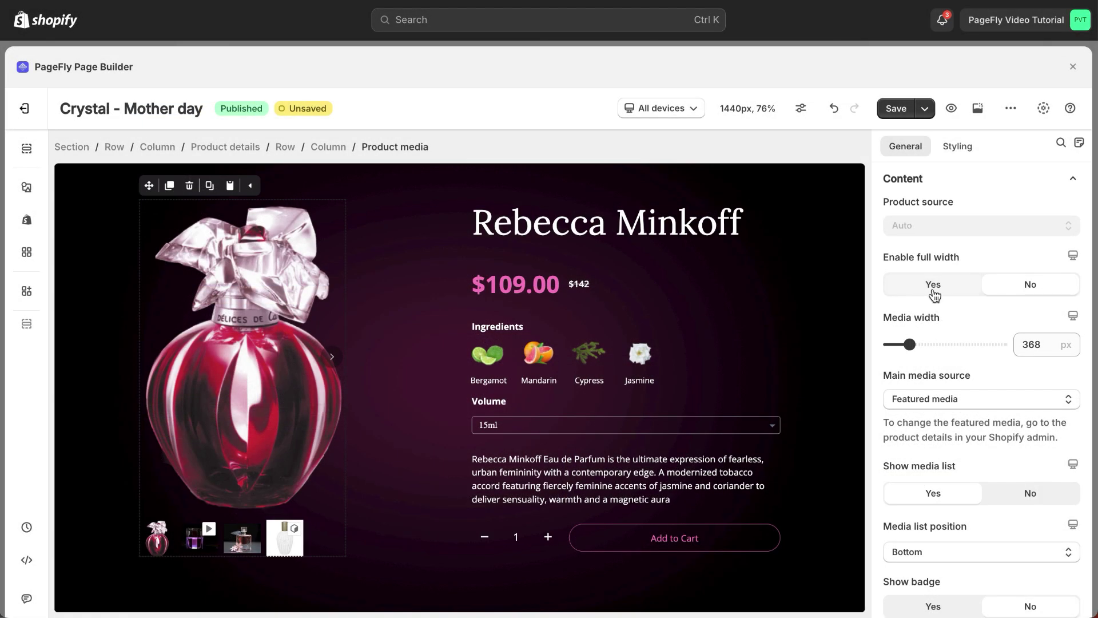
{"action": "left_click", "coordinate": [933, 286]}
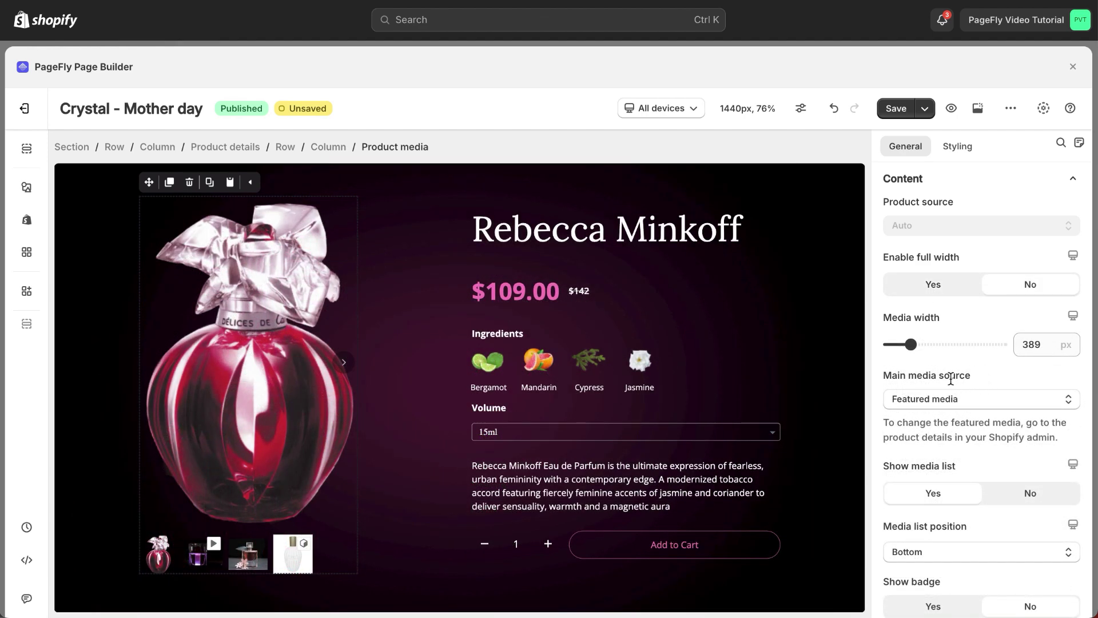
{"action": "left_click", "coordinate": [957, 404]}
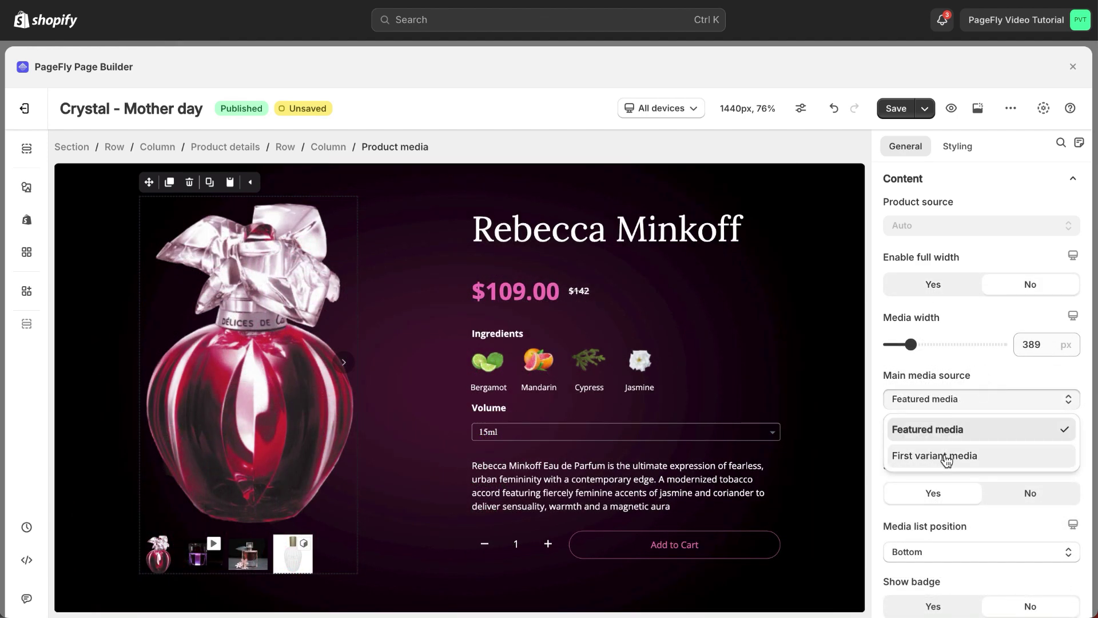
{"action": "left_click", "coordinate": [915, 456]}
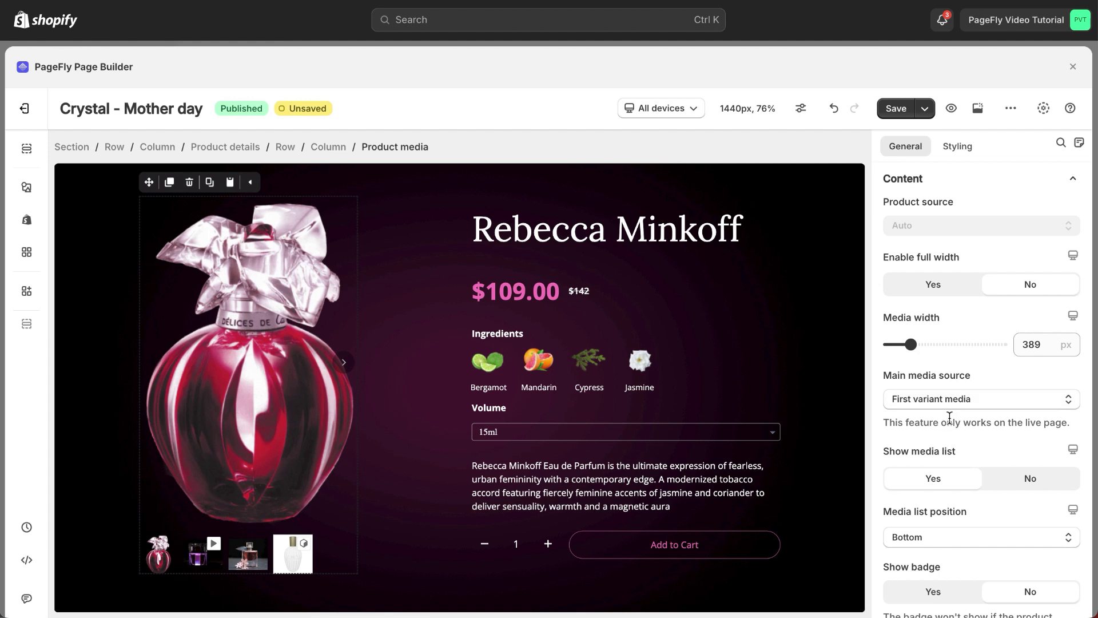
{"action": "scroll", "coordinate": [950, 418], "scroll_direction": "down", "scroll_amount": 3}
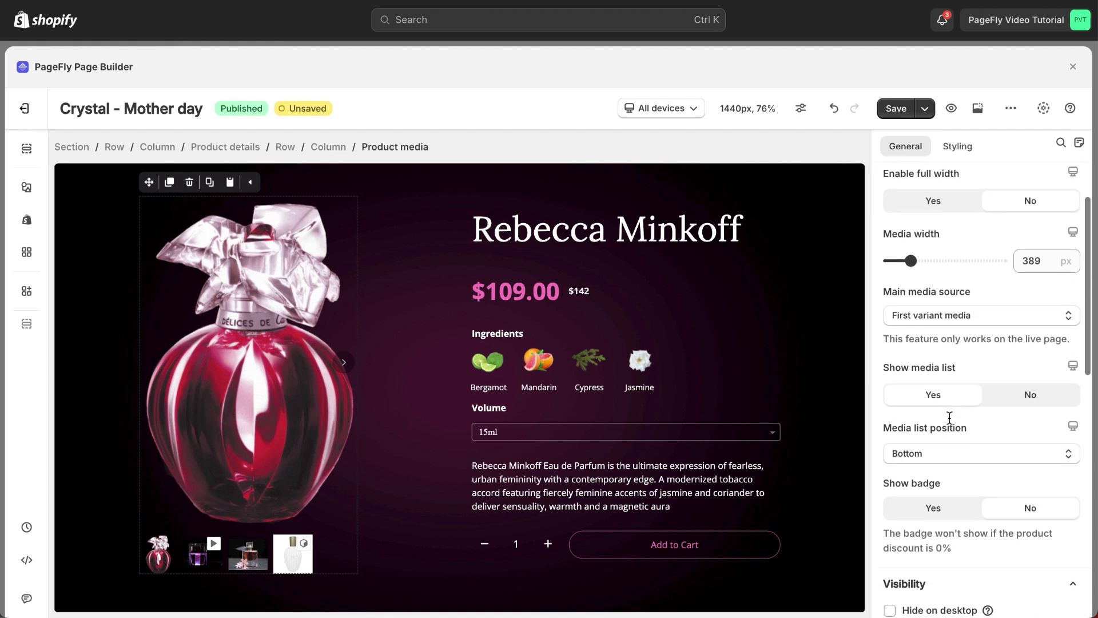
{"action": "scroll", "coordinate": [950, 418], "scroll_direction": "down", "scroll_amount": 7}
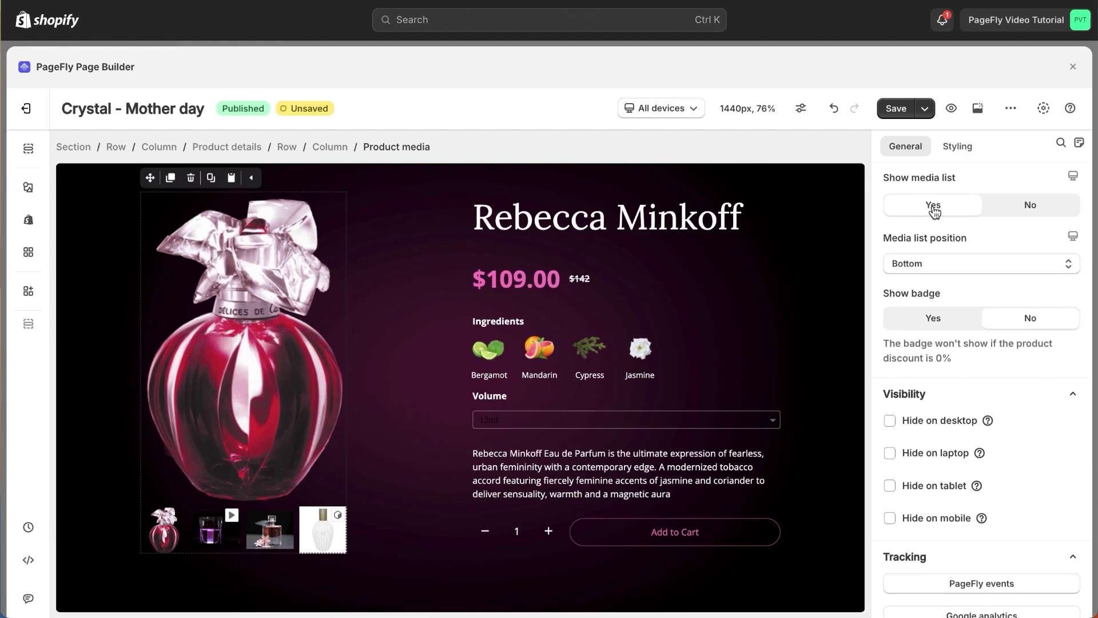
- Toggle the media list off and on, try Top and Right positions, and keep Bottom
{"action": "left_click", "coordinate": [1032, 205]}
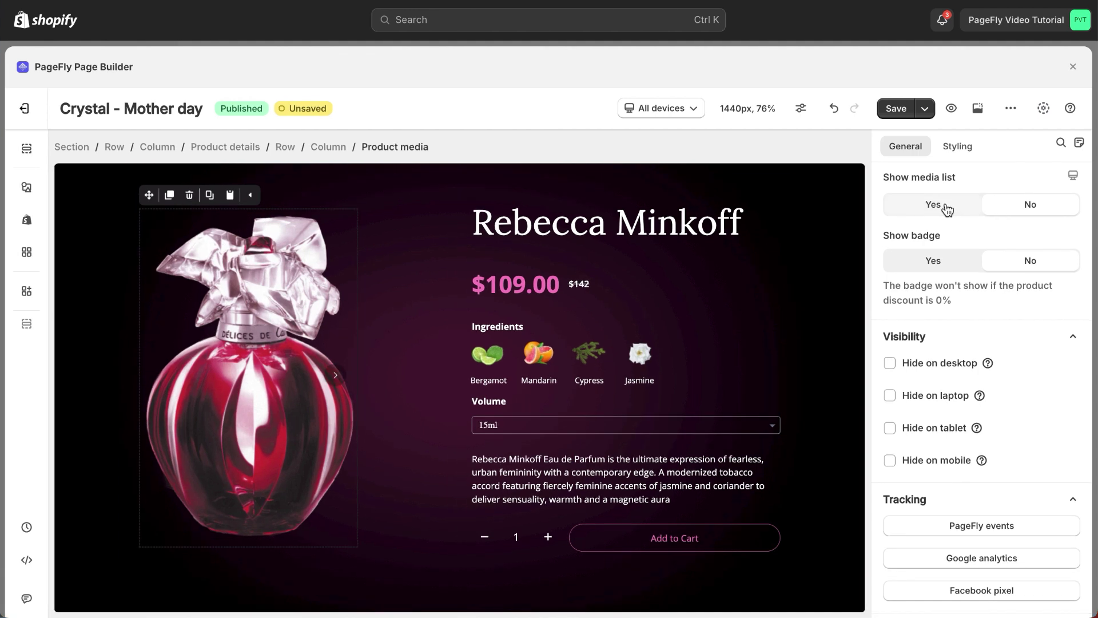
{"action": "left_click", "coordinate": [947, 207]}
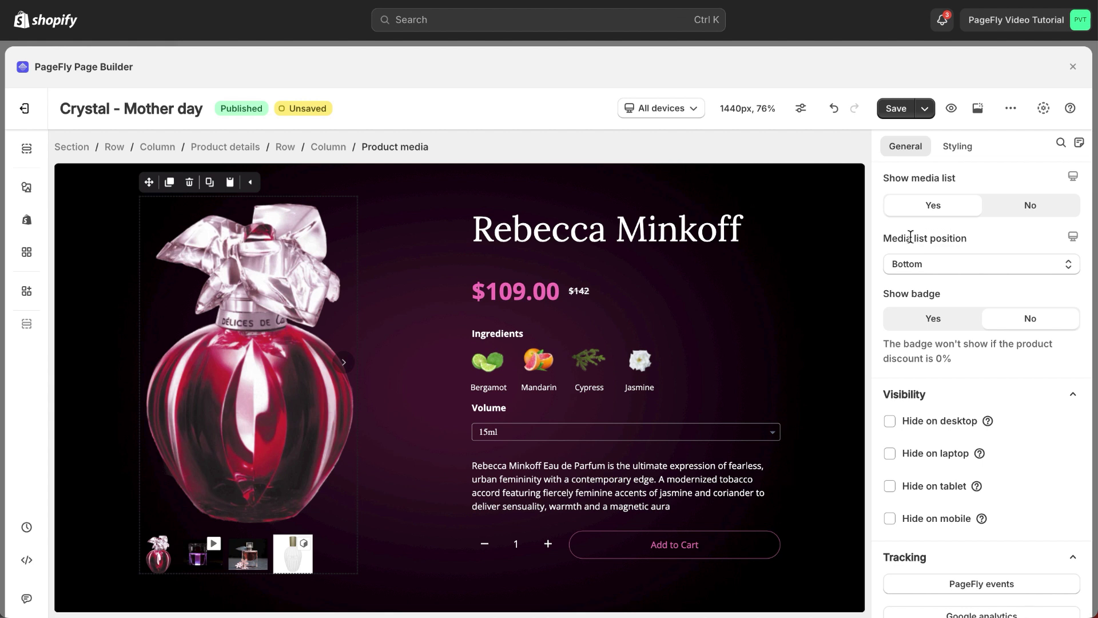
{"action": "left_click", "coordinate": [929, 270]}
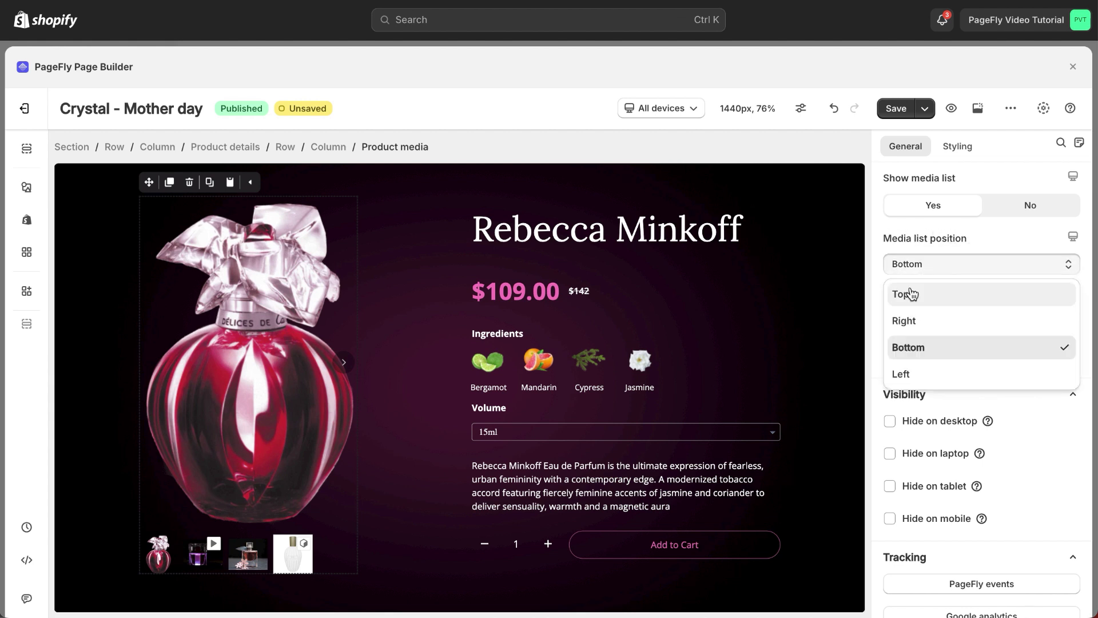
{"action": "left_click", "coordinate": [903, 294]}
{"action": "left_click", "coordinate": [930, 272]}
{"action": "left_click", "coordinate": [918, 320]}
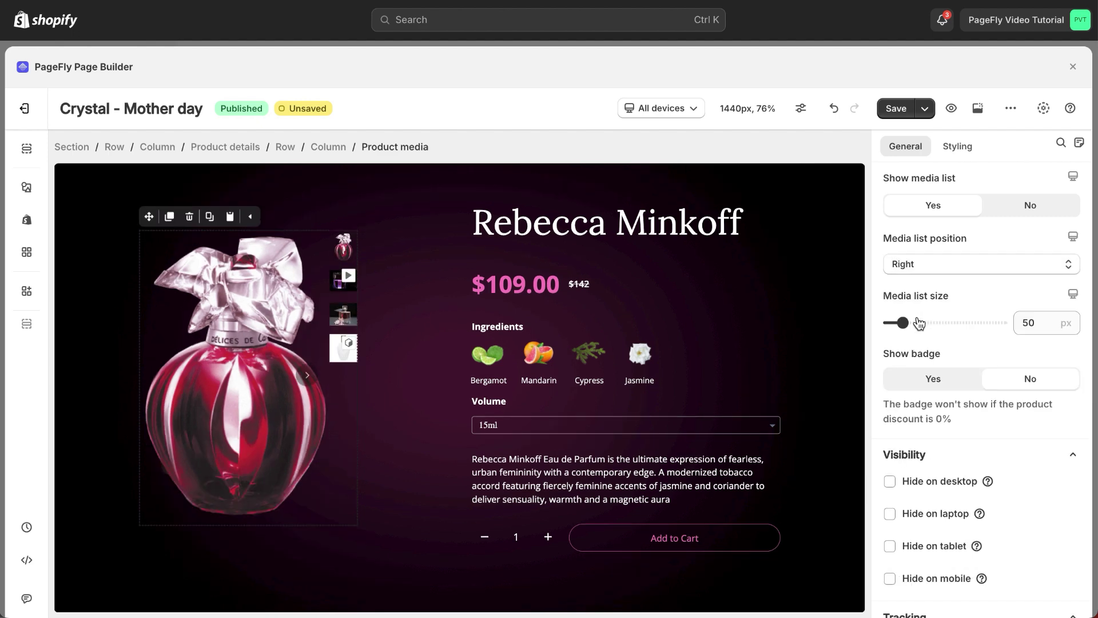
{"action": "left_click", "coordinate": [930, 265]}
{"action": "left_click", "coordinate": [910, 347]}
{"action": "left_click", "coordinate": [931, 273]}
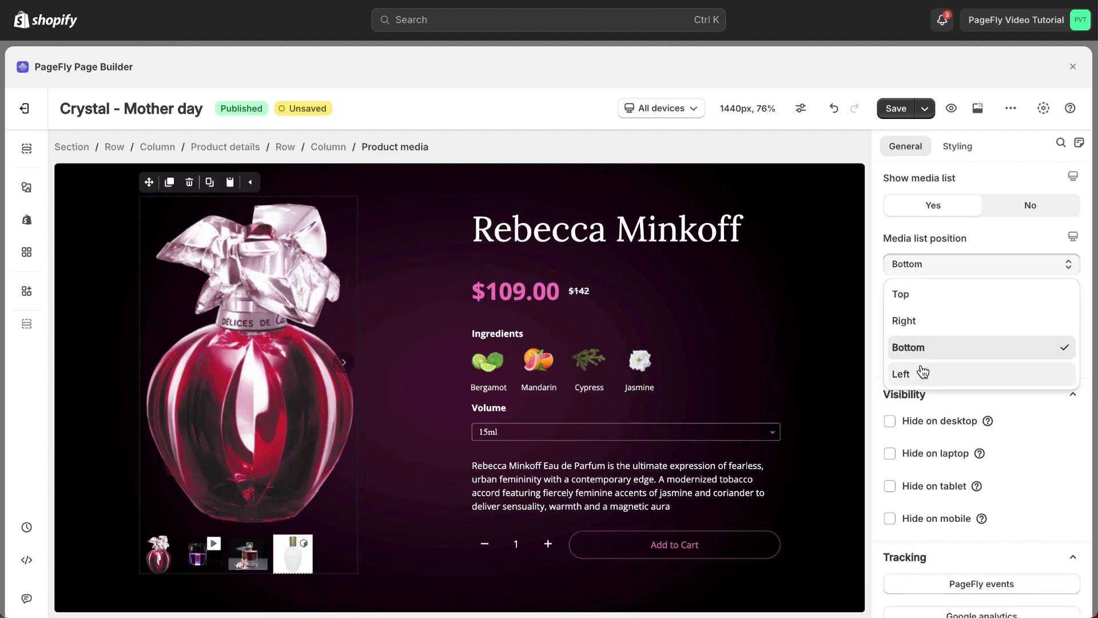
{"action": "left_click", "coordinate": [921, 369]}
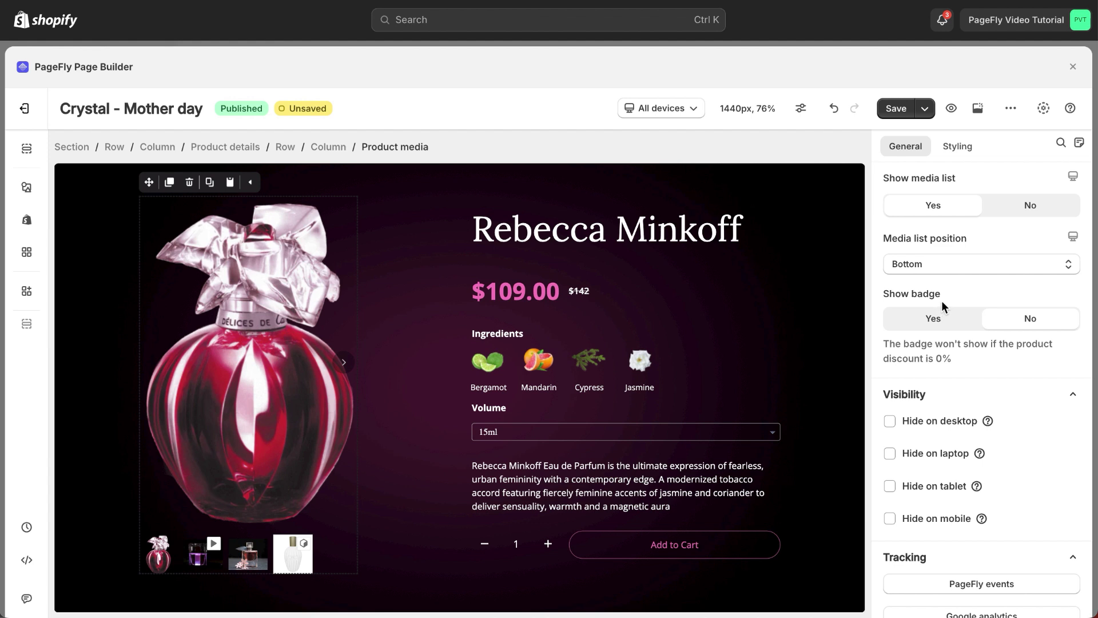
- Show the discount badge, try each corner, settle on top-left, and select the badge
{"action": "left_click", "coordinate": [937, 319]}
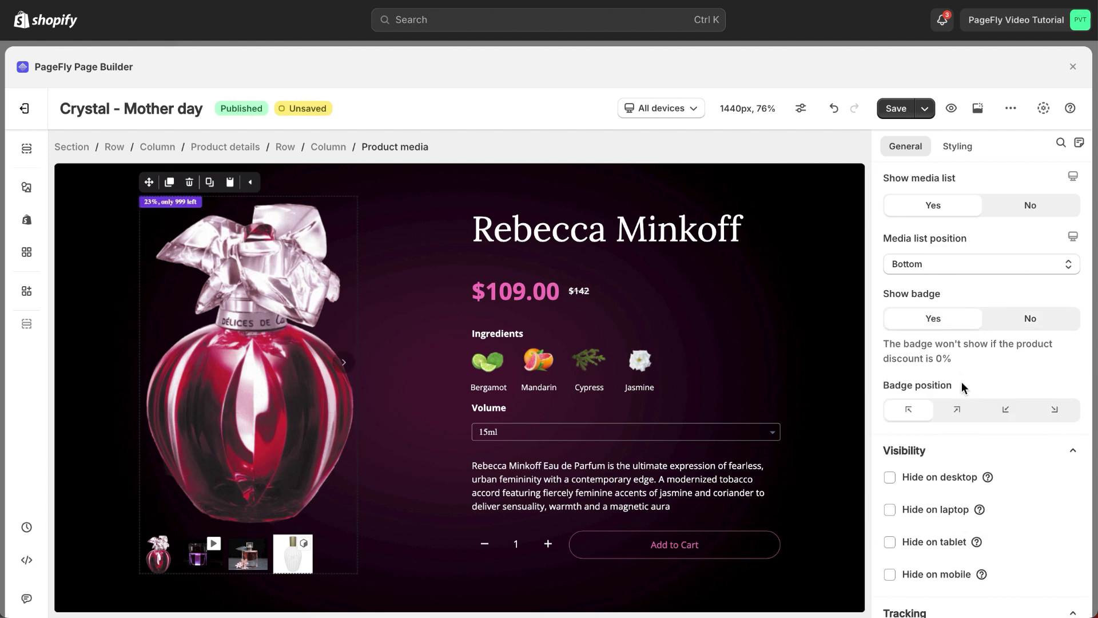
{"action": "left_click", "coordinate": [957, 410]}
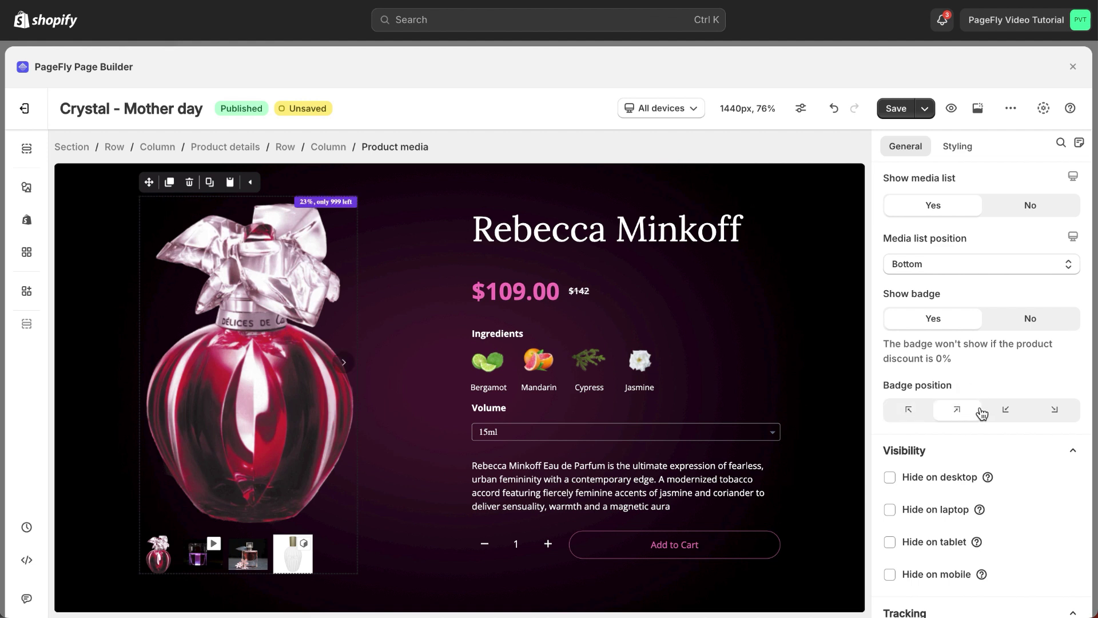
{"action": "left_click", "coordinate": [1002, 410]}
{"action": "left_click", "coordinate": [1061, 411]}
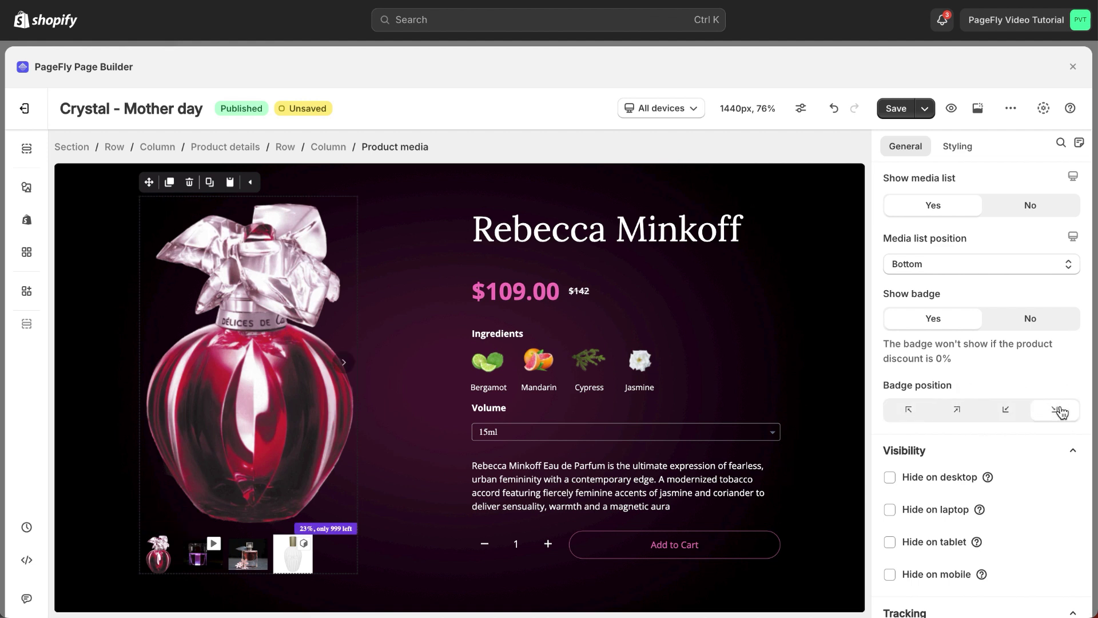
{"action": "left_click", "coordinate": [909, 410]}
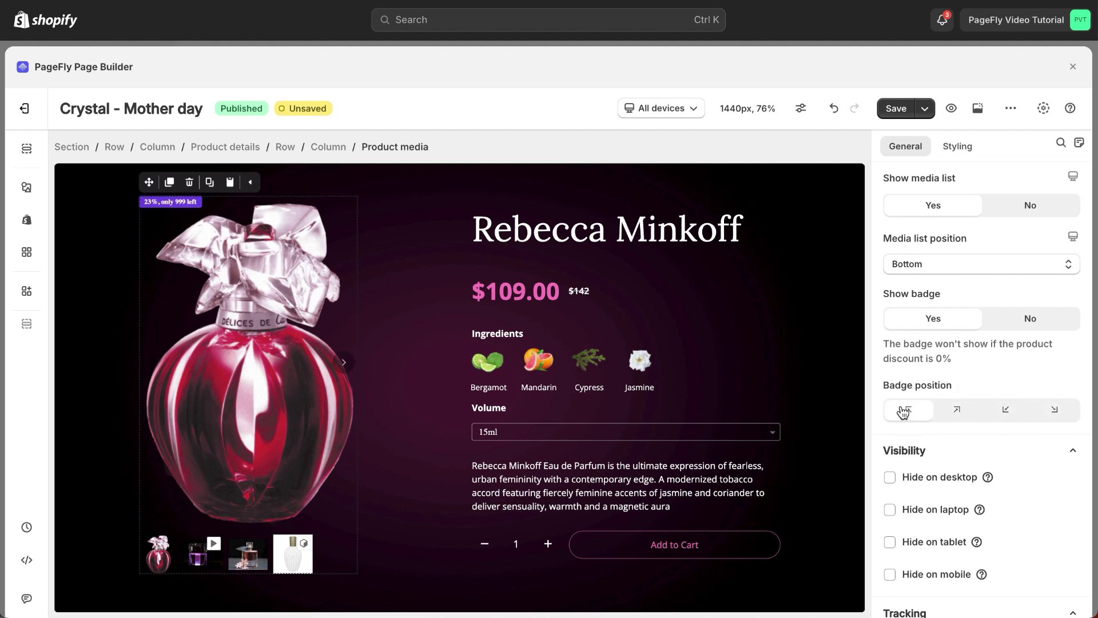
{"action": "left_click", "coordinate": [173, 201]}
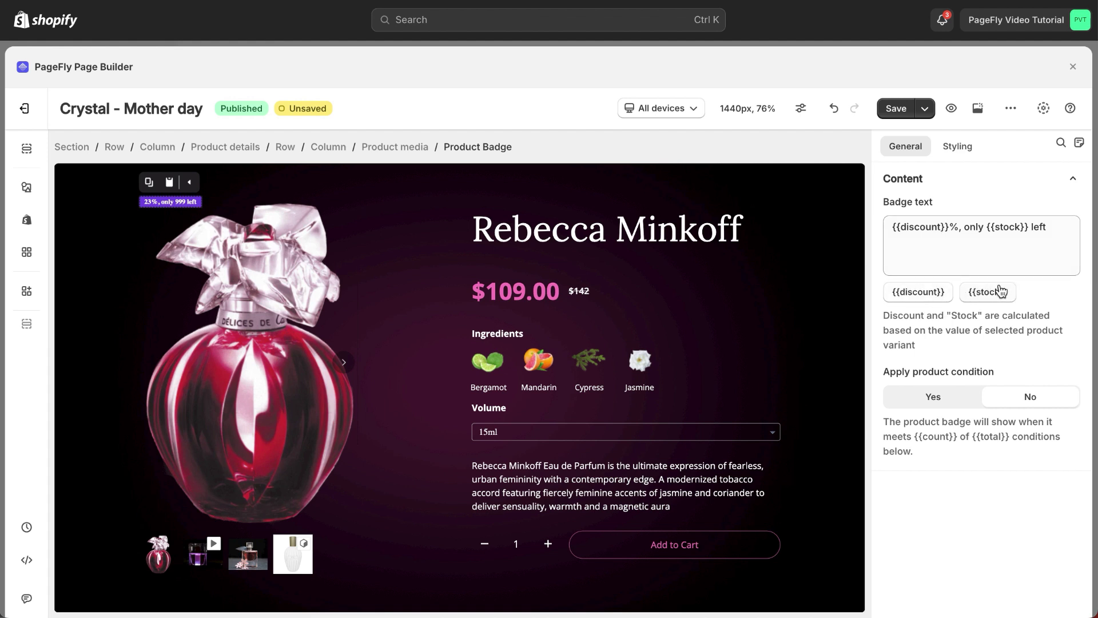
- Replace the badge's discount and stock text with 'ON SALE'
{"action": "left_click", "coordinate": [989, 239]}
{"action": "key", "text": "ctrl+a"}
{"action": "key", "text": "BackSpace"}
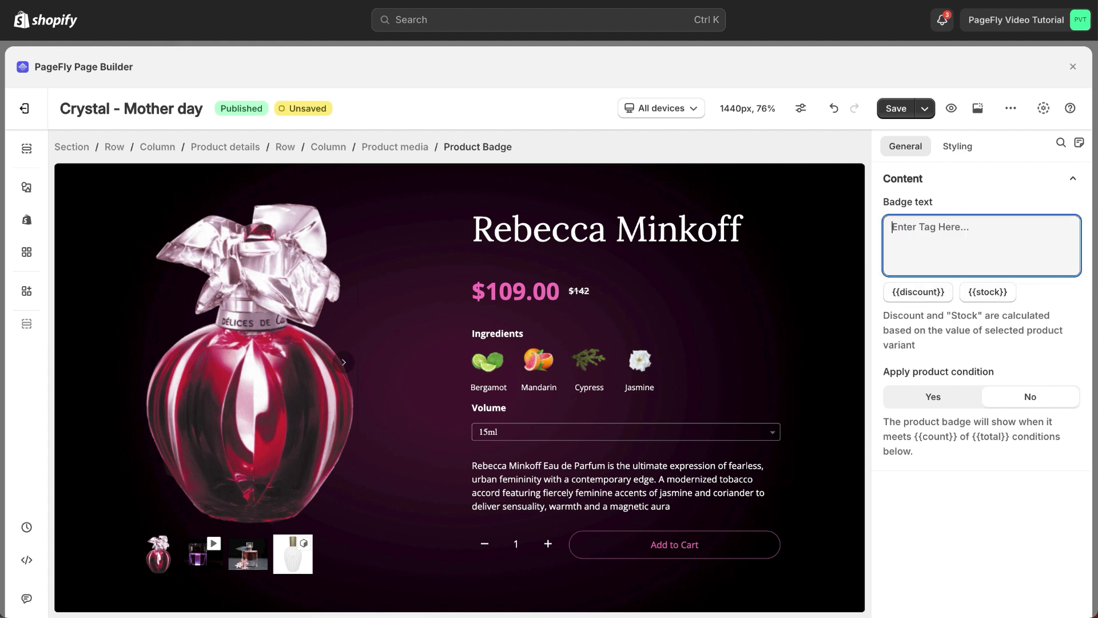
{"action": "type", "text": "ON SALE"}
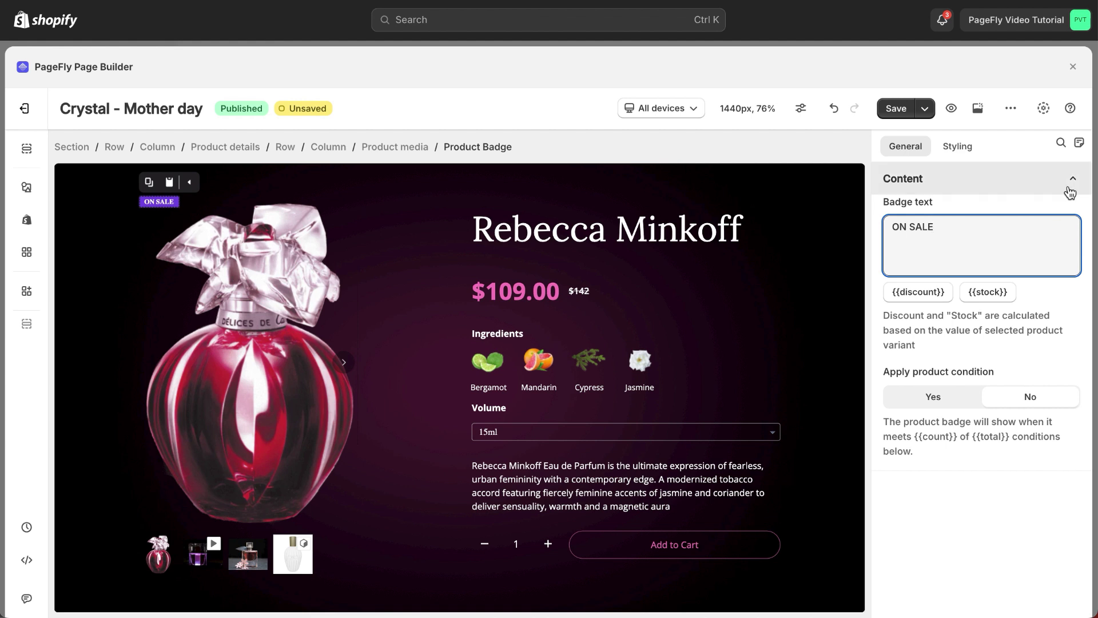
{"action": "left_click", "coordinate": [1037, 209]}
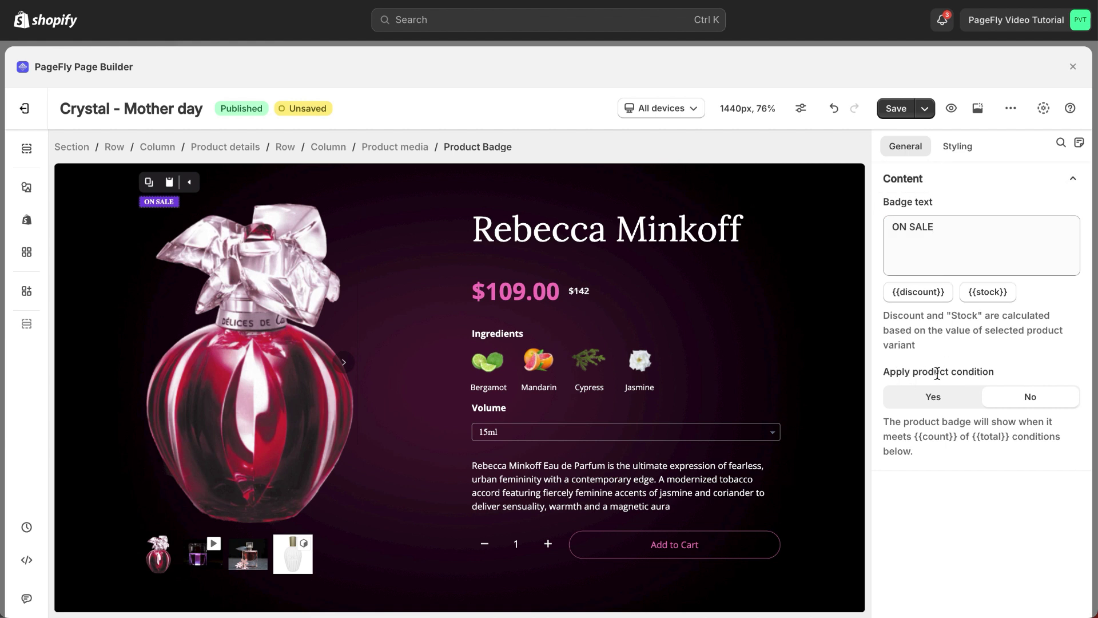
{"action": "left_click", "coordinate": [948, 404]}
{"action": "scroll", "coordinate": [941, 451], "scroll_direction": "down", "scroll_amount": 2}
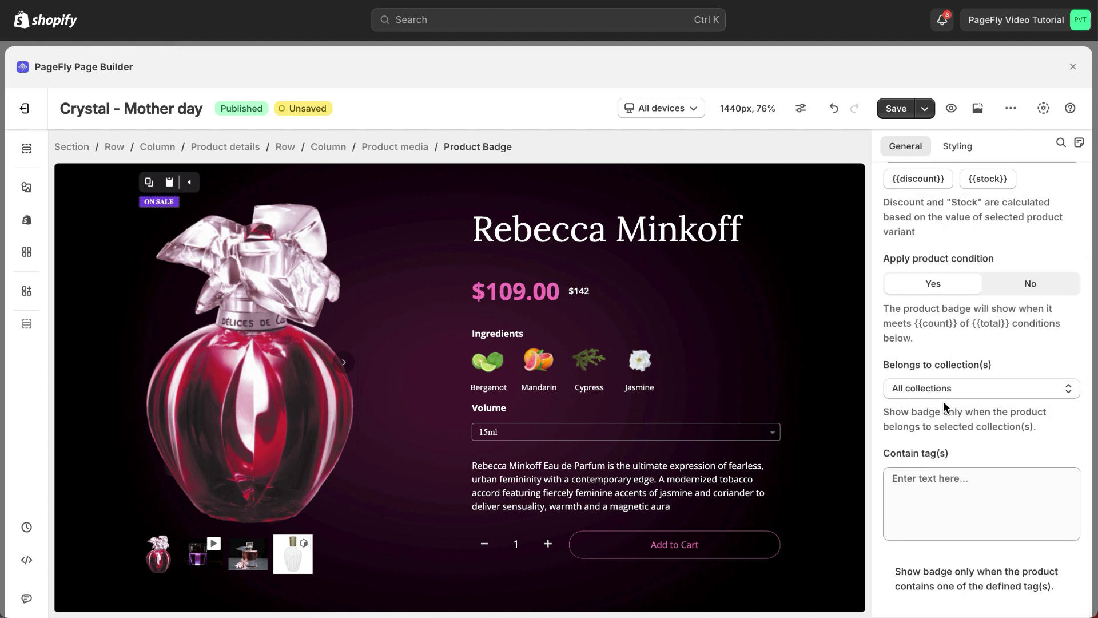
{"action": "left_click", "coordinate": [922, 389]}
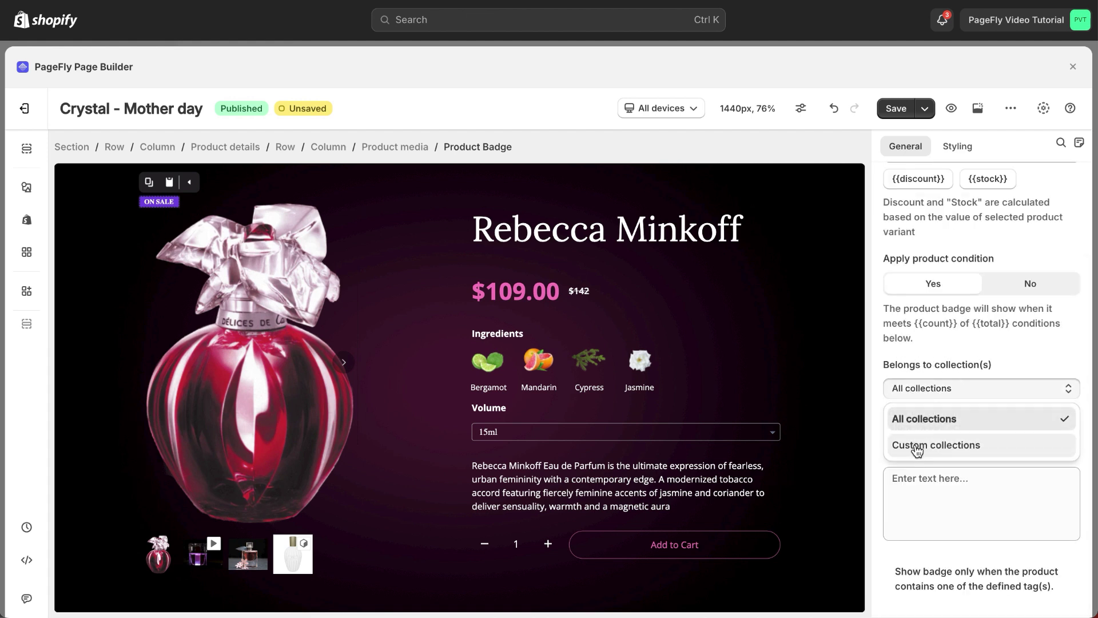
{"action": "left_click", "coordinate": [918, 446]}
{"action": "left_click", "coordinate": [920, 477]}
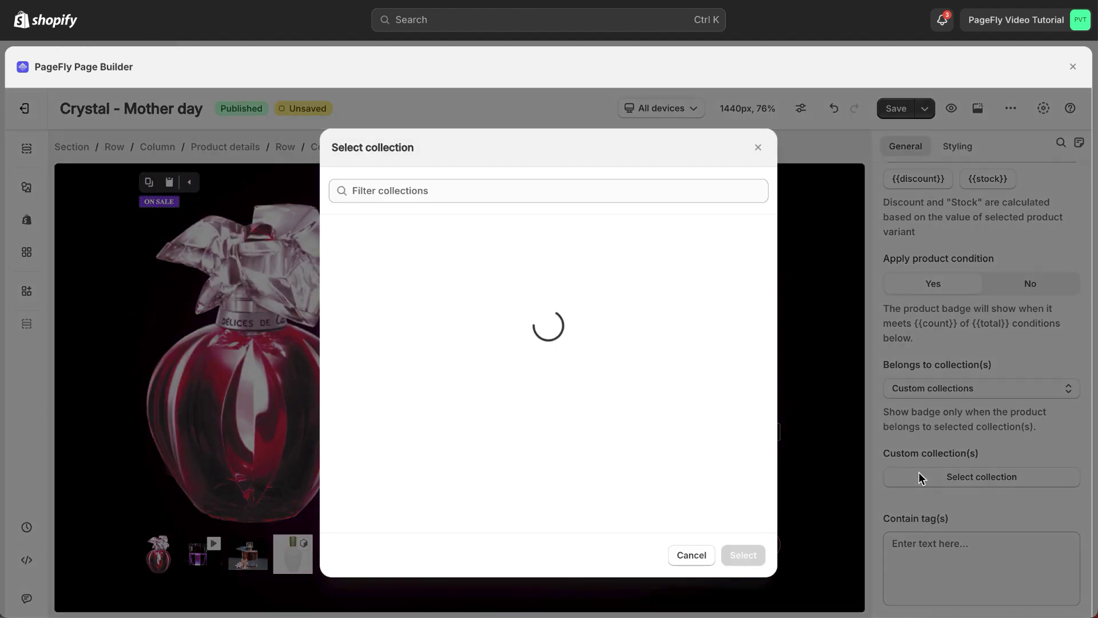
{"action": "left_click", "coordinate": [674, 248]}
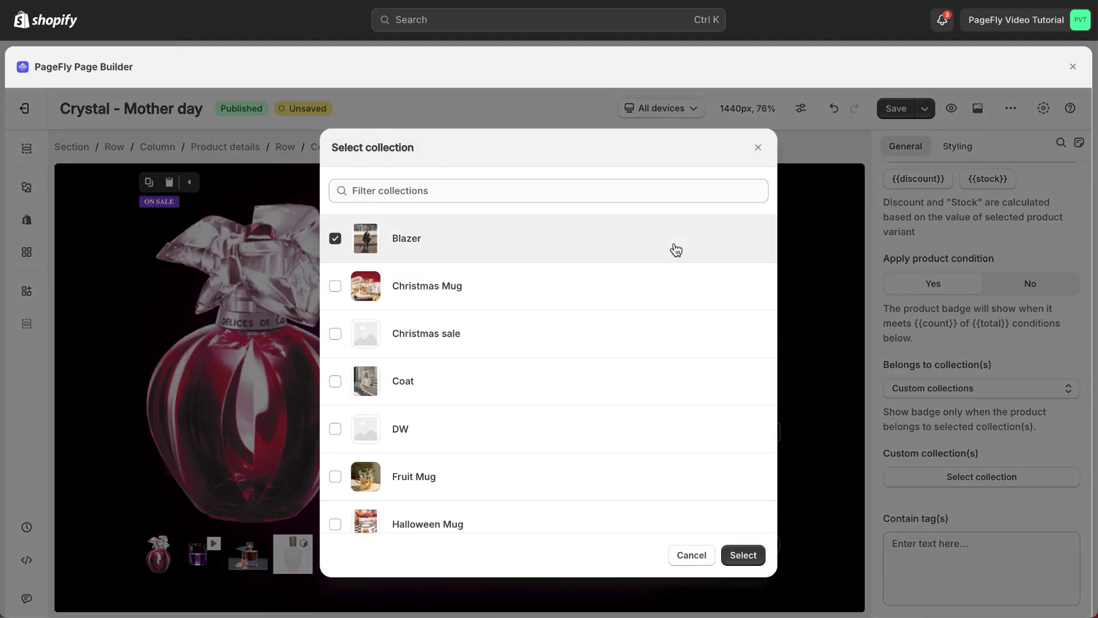
{"action": "left_click", "coordinate": [742, 553]}
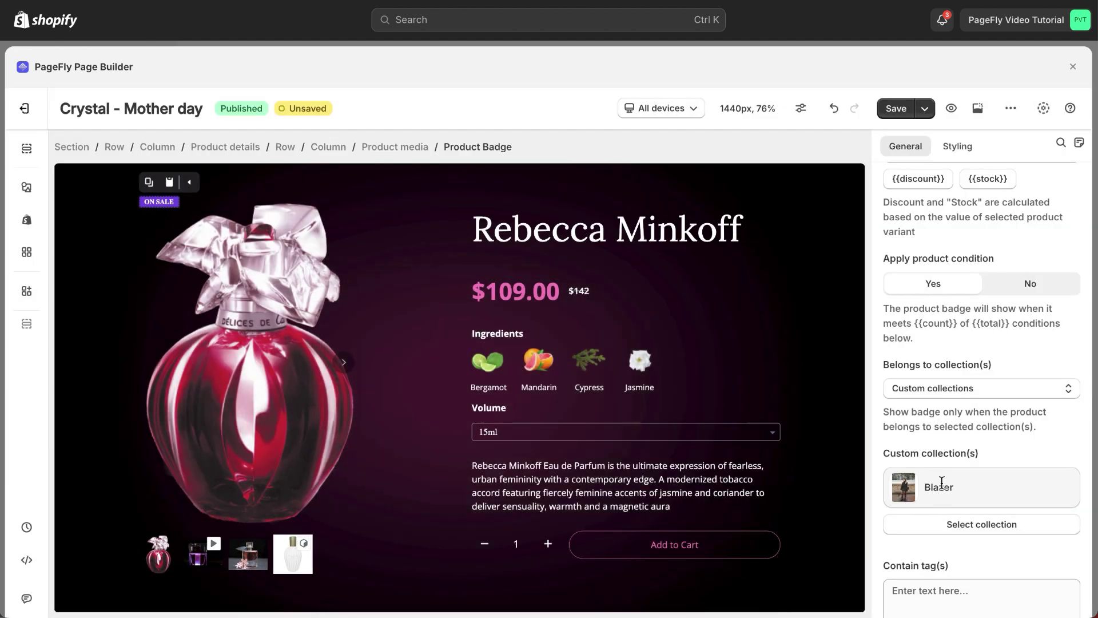
{"action": "scroll", "coordinate": [942, 482], "scroll_direction": "down", "scroll_amount": 2}
{"action": "left_click", "coordinate": [938, 522]}
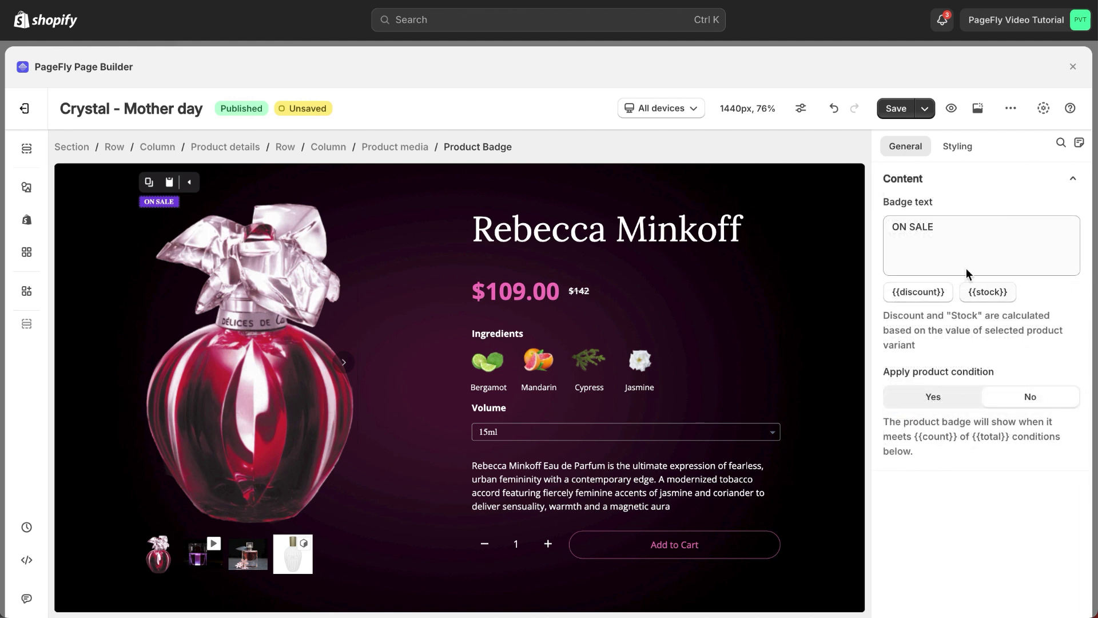
- Make the badge text color yellow in the Styling settings
{"action": "left_click", "coordinate": [961, 145]}
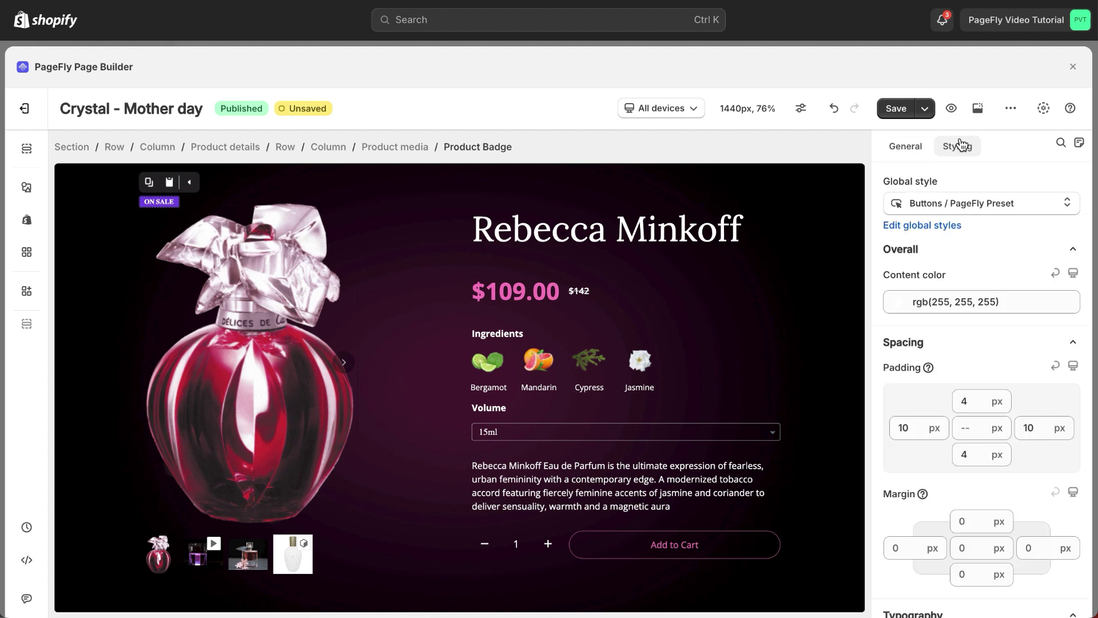
{"action": "left_click", "coordinate": [934, 298]}
{"action": "left_click", "coordinate": [915, 512]}
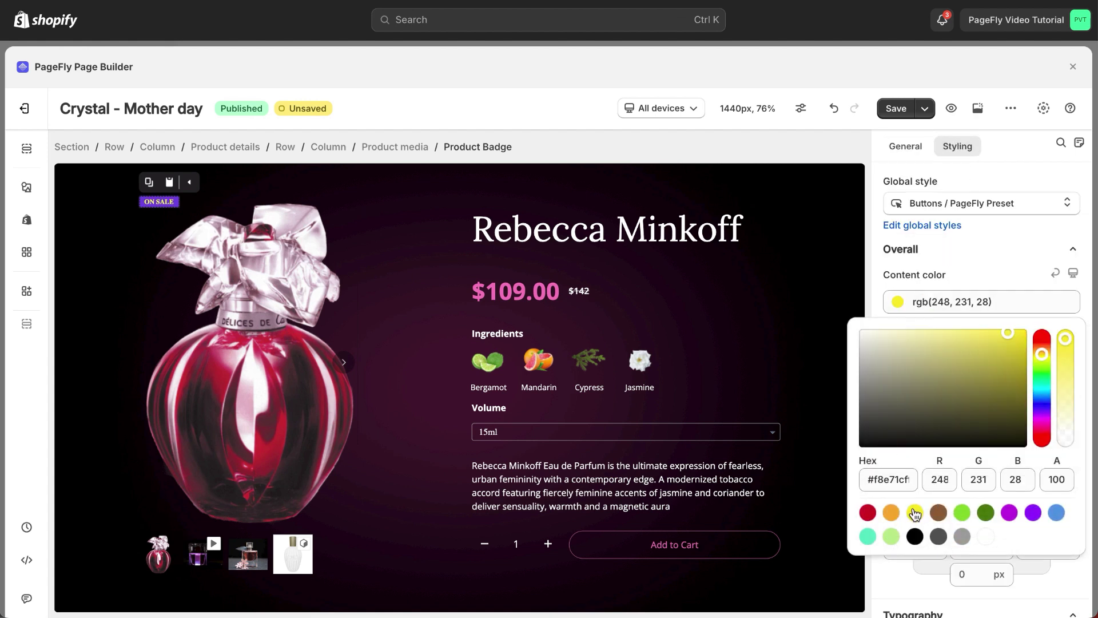
{"action": "left_click", "coordinate": [973, 281]}
- Set the badge padding to 20 left and right, 10 top and bottom
{"action": "scroll", "coordinate": [974, 397], "scroll_direction": "down", "scroll_amount": 3}
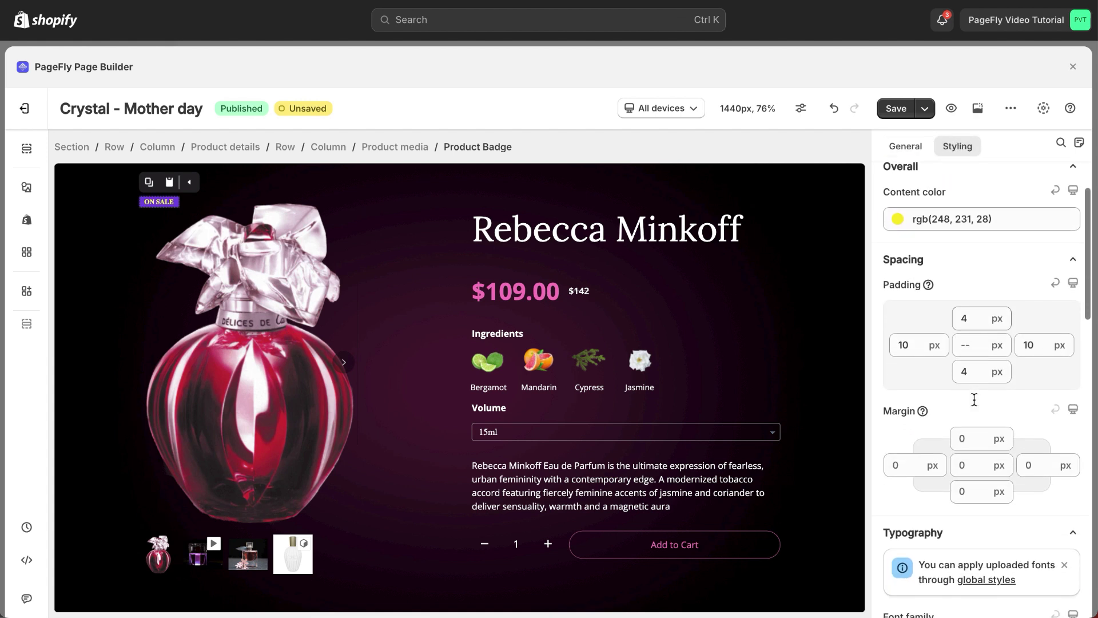
{"action": "left_click", "coordinate": [923, 347]}
{"action": "type", "text": "20"}
{"action": "left_click", "coordinate": [1010, 350]}
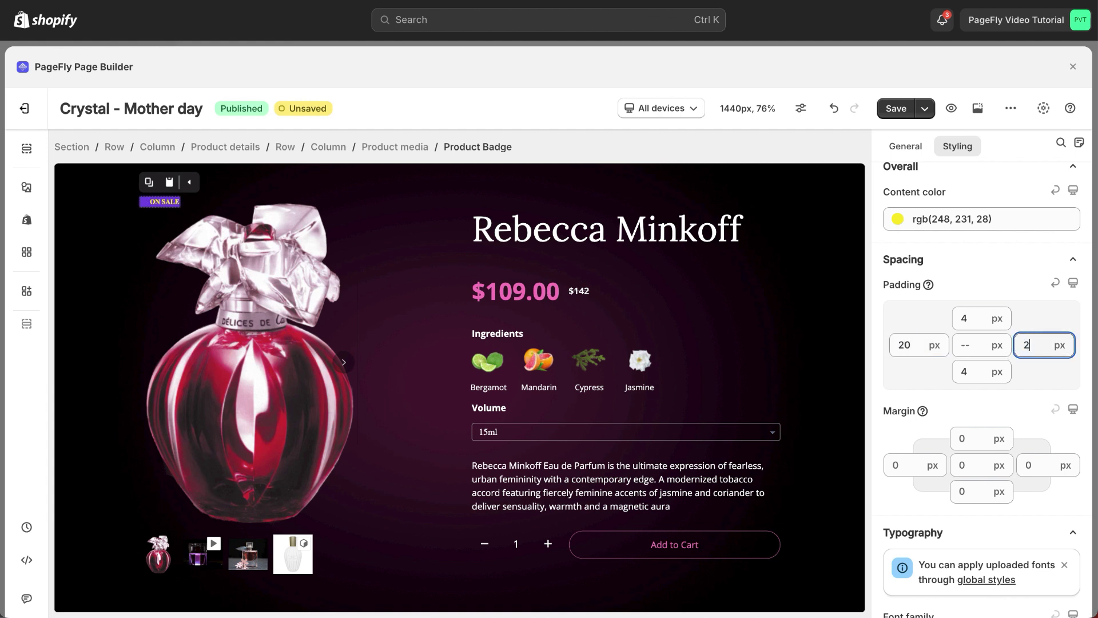
{"action": "type", "text": "20"}
{"action": "left_click", "coordinate": [972, 319]}
{"action": "key", "text": "BackSpace"}
{"action": "type", "text": "10"}
{"action": "left_click", "coordinate": [973, 371]}
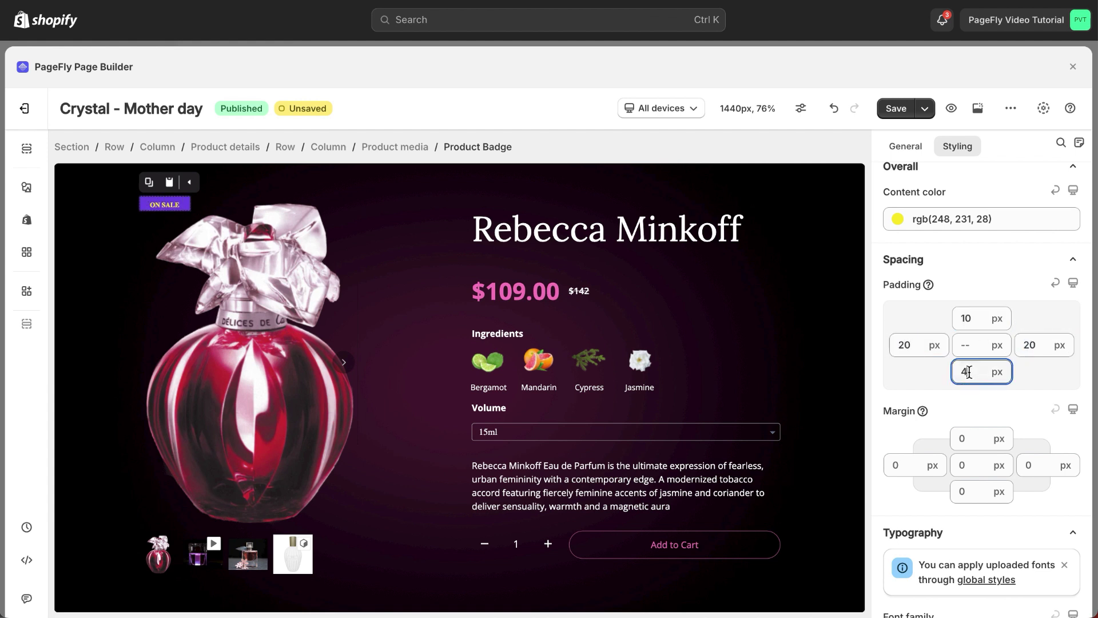
{"action": "key", "text": "BackSpace"}
{"action": "type", "text": "10"}
- Give the badge 35 px left and top margins
{"action": "scroll", "coordinate": [930, 401], "scroll_direction": "down", "scroll_amount": 1}
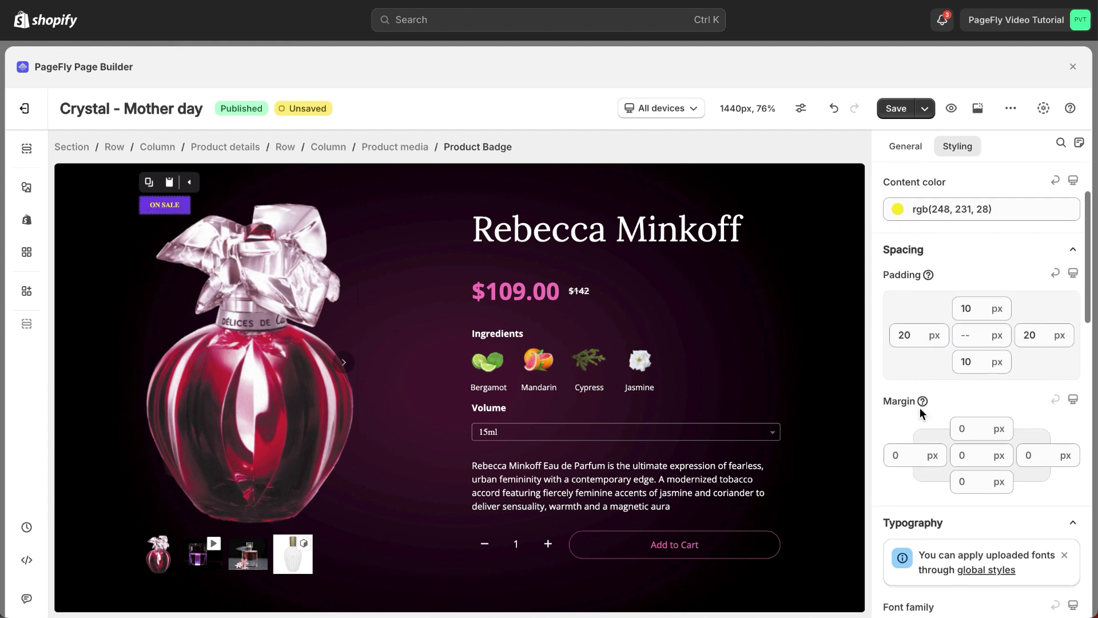
{"action": "left_click", "coordinate": [900, 458]}
{"action": "type", "text": "35"}
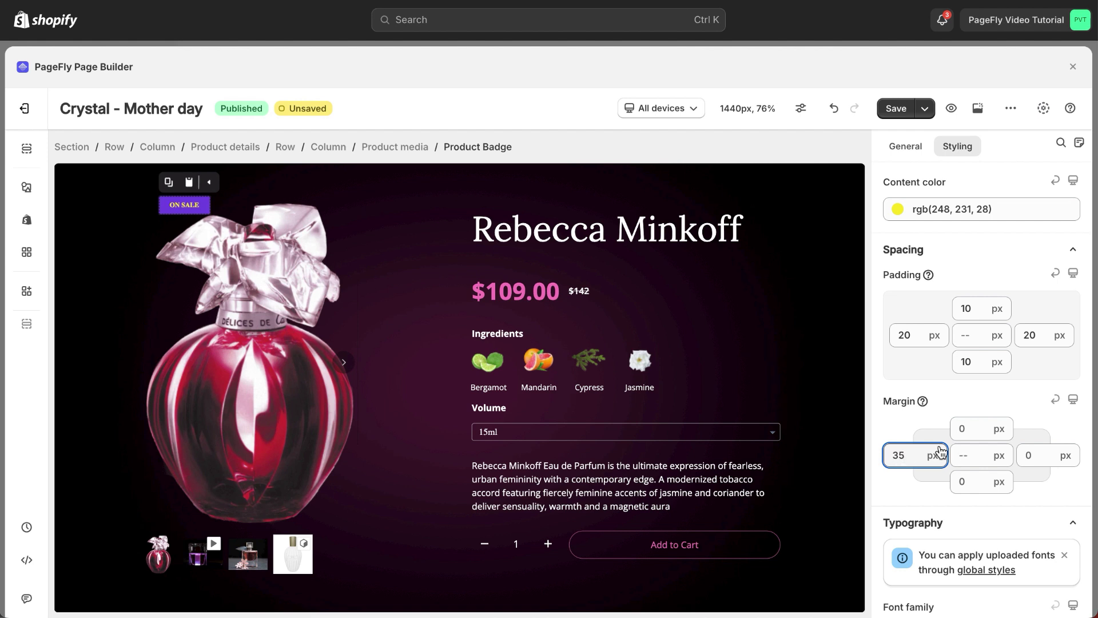
{"action": "left_click", "coordinate": [967, 429]}
{"action": "type", "text": "35"}
- Set the badge font to Manrope 16 px with a purple background
{"action": "scroll", "coordinate": [904, 424], "scroll_direction": "down", "scroll_amount": 5}
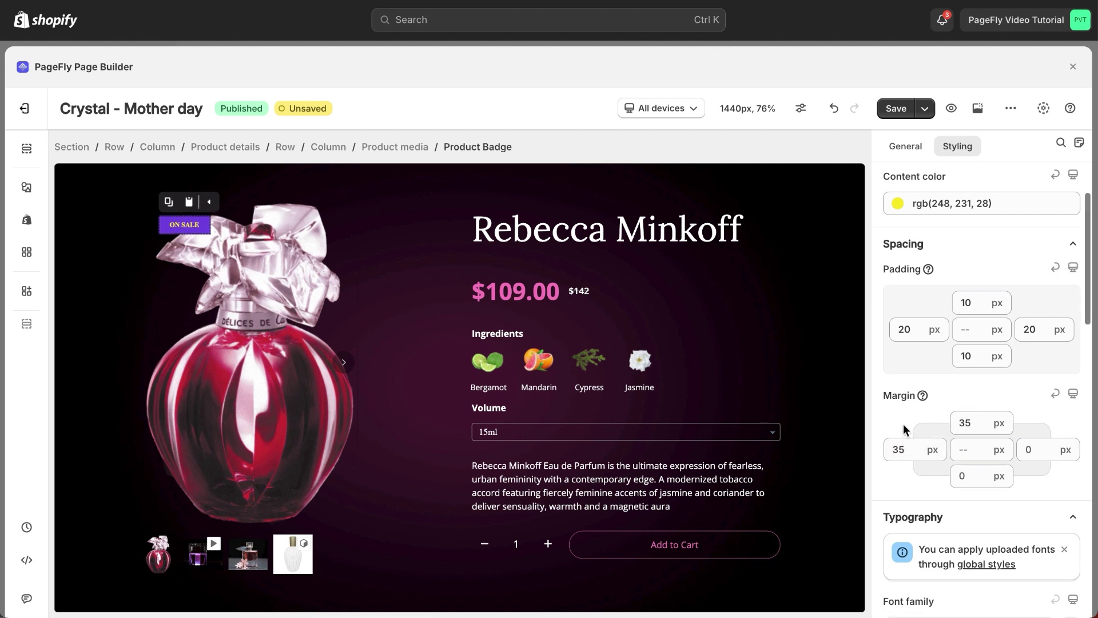
{"action": "left_click", "coordinate": [968, 363]}
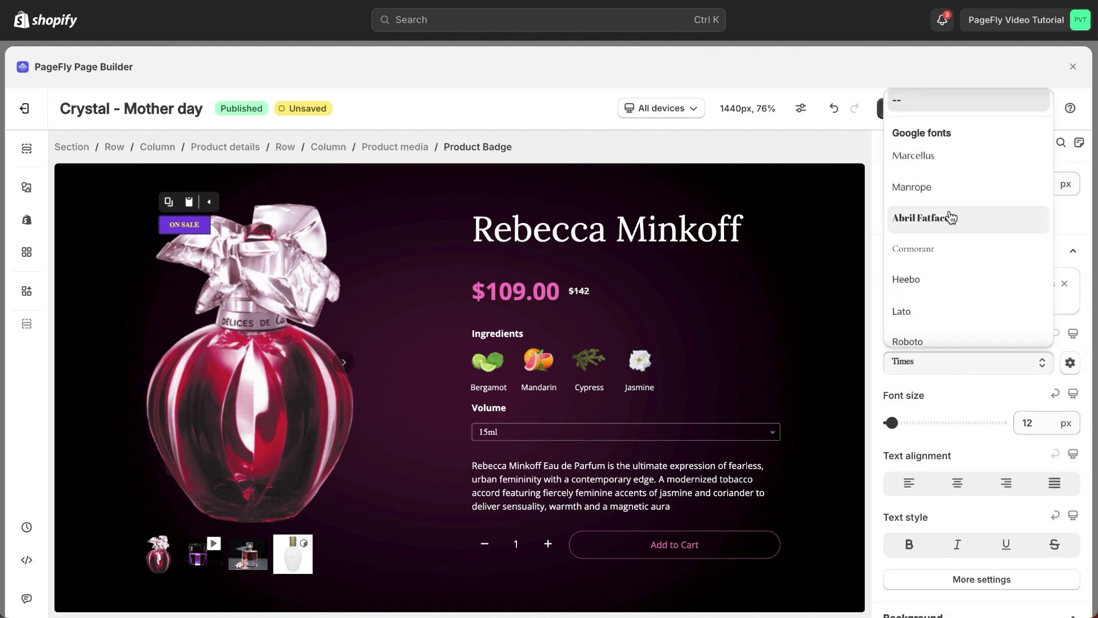
{"action": "left_click", "coordinate": [951, 187]}
{"action": "double_click", "coordinate": [1025, 422]}
{"action": "type", "text": "16"}
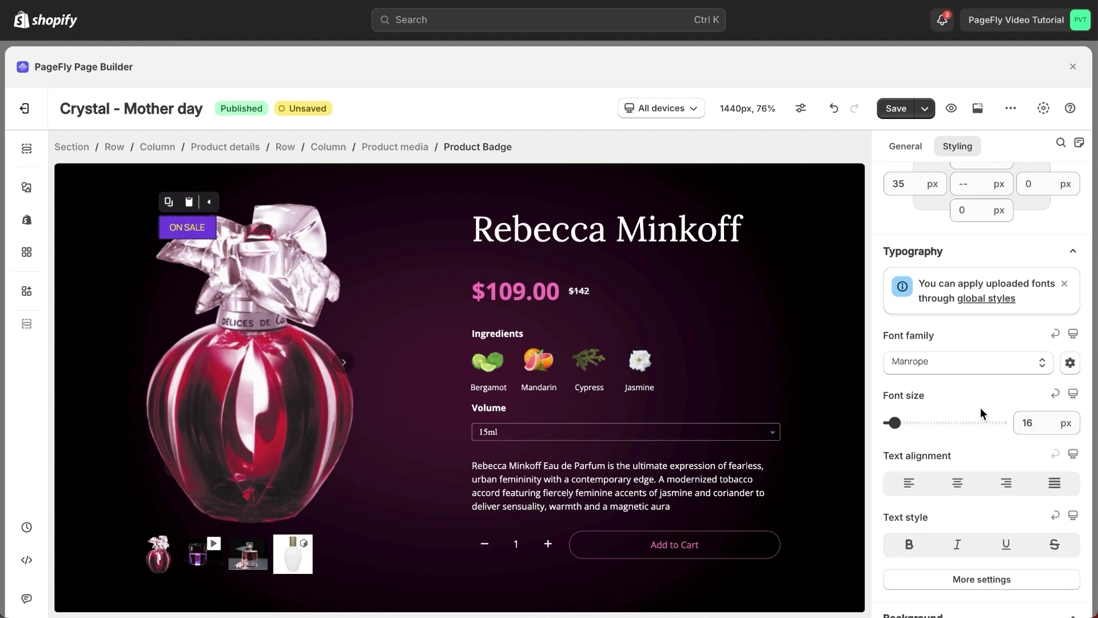
{"action": "scroll", "coordinate": [981, 409], "scroll_direction": "down", "scroll_amount": 5}
{"action": "left_click", "coordinate": [906, 364]}
{"action": "left_click", "coordinate": [1009, 309]}
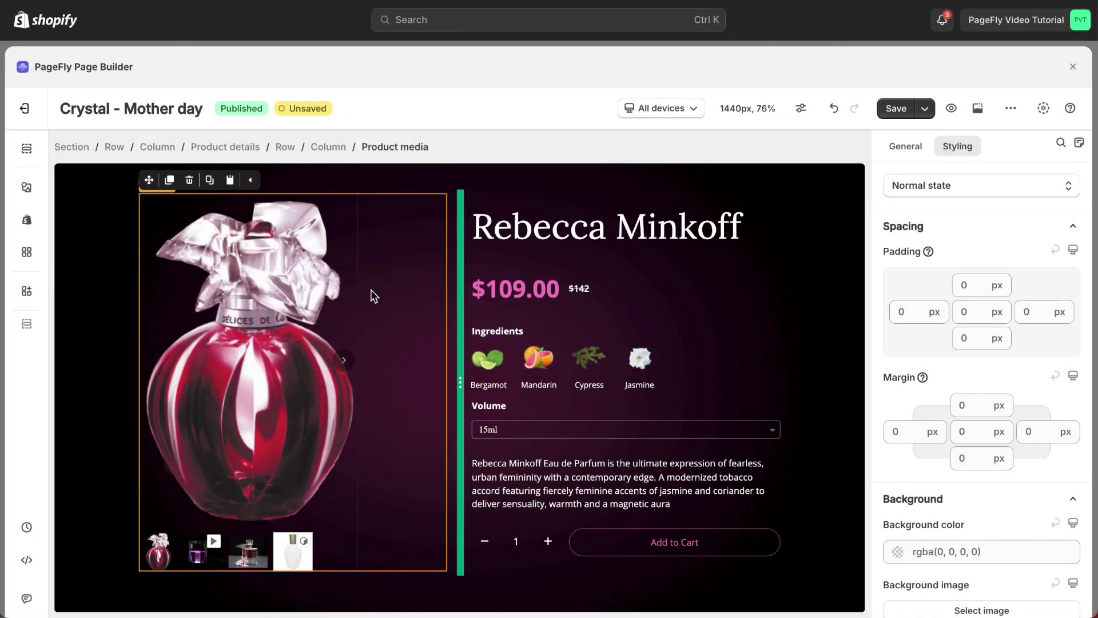
- Select the main product image and set its Media ratio to Square, then Custom
{"action": "left_click", "coordinate": [326, 323]}
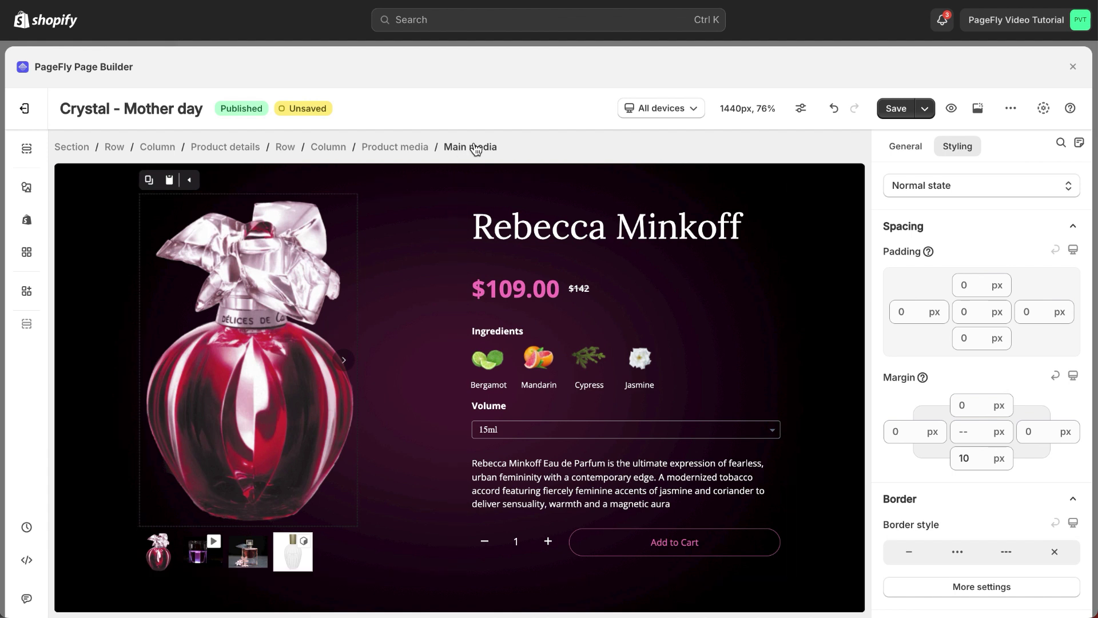
{"action": "left_click", "coordinate": [903, 146]}
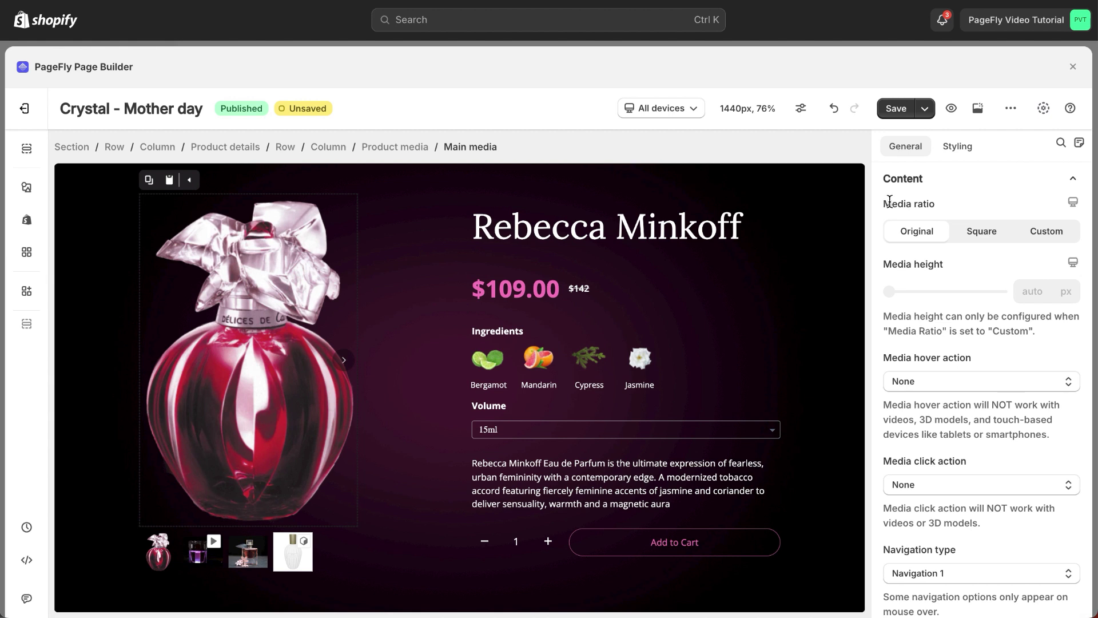
{"action": "left_click", "coordinate": [979, 231]}
{"action": "left_click", "coordinate": [1045, 231]}
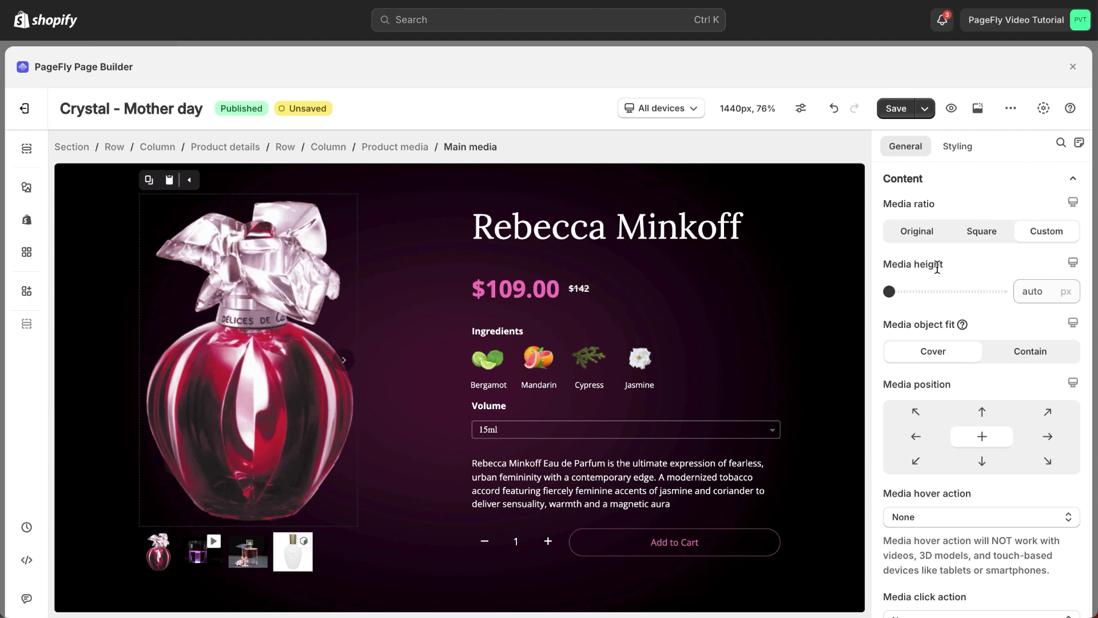
- Make the main image 582 px tall with Contain fit, centred after trying each corner position
{"action": "left_click_drag", "start_coordinate": [890, 292], "coordinate": [923, 292]}
{"action": "scroll", "coordinate": [956, 304], "scroll_direction": "down", "scroll_amount": 2}
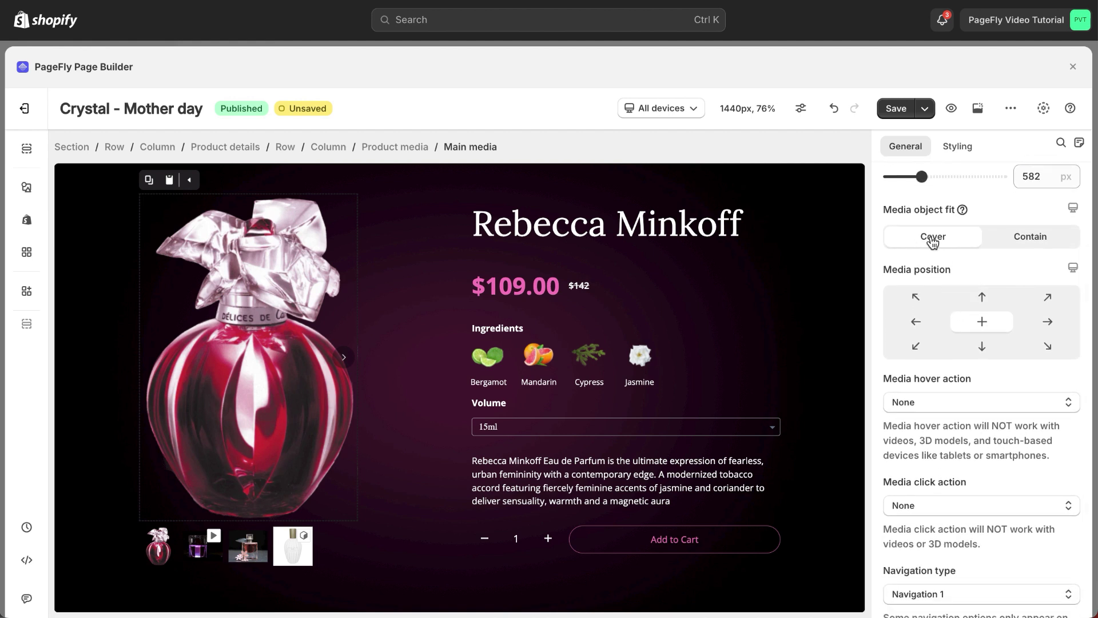
{"action": "left_click", "coordinate": [1013, 243]}
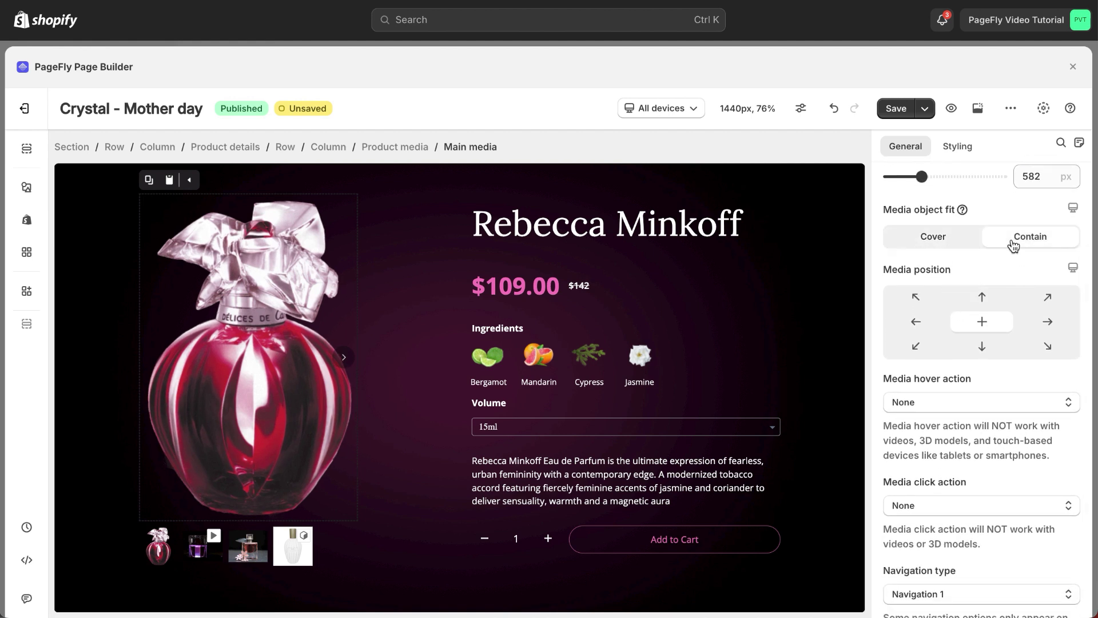
{"action": "left_click", "coordinate": [916, 296]}
{"action": "left_click", "coordinate": [1048, 299]}
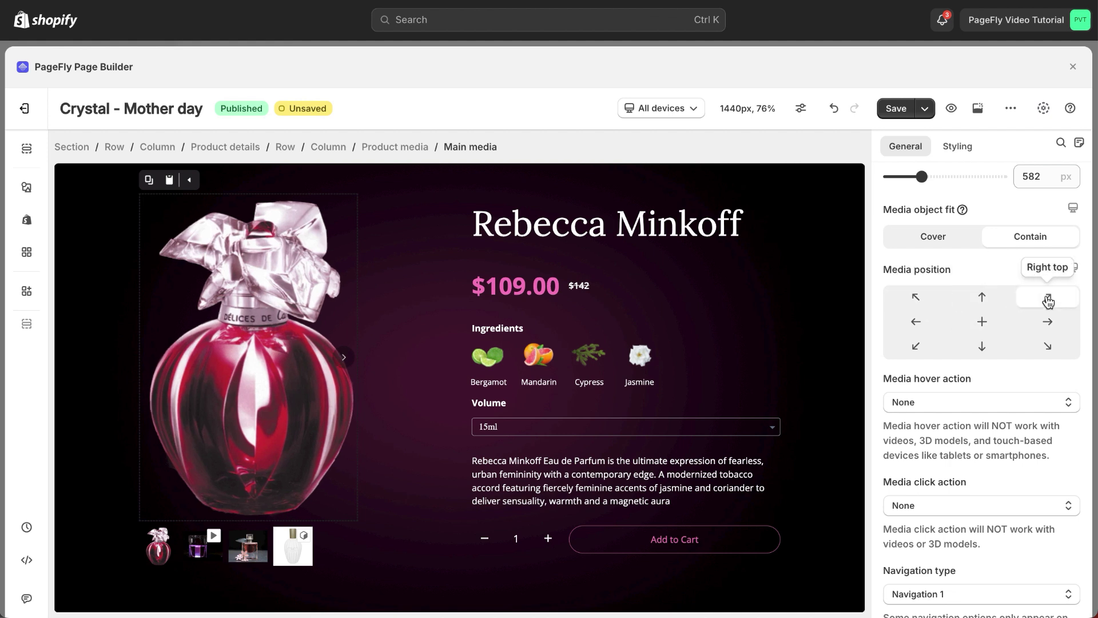
{"action": "left_click", "coordinate": [917, 345]}
{"action": "left_click", "coordinate": [1049, 348]}
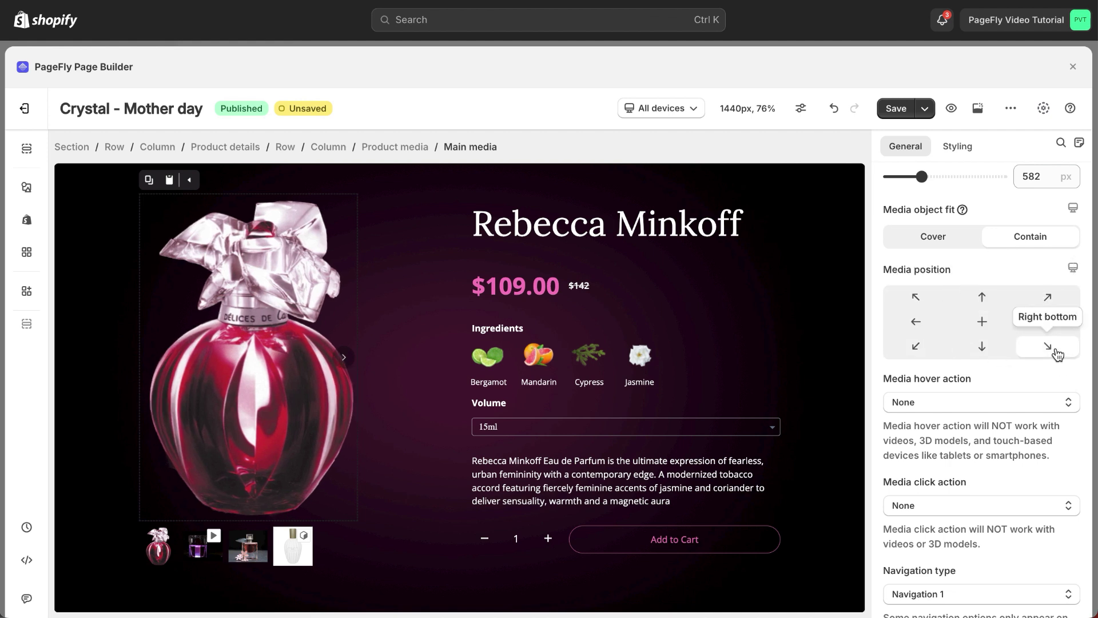
{"action": "left_click", "coordinate": [984, 322]}
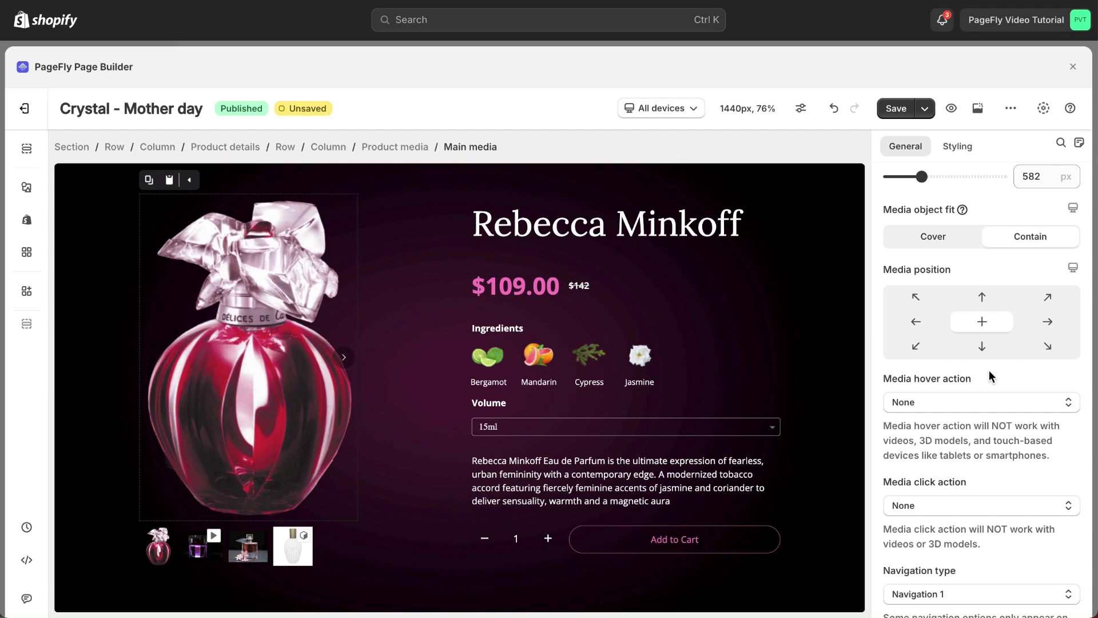
- Try the magnifier and next-image hover options, then set the hover action to None
{"action": "left_click", "coordinate": [965, 409]}
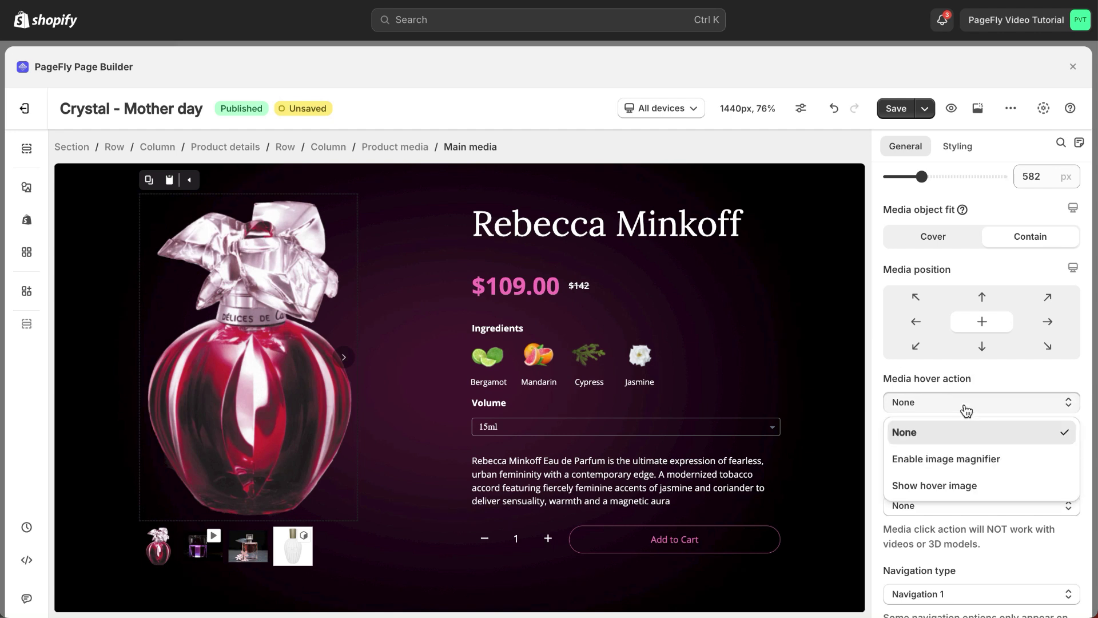
{"action": "left_click", "coordinate": [952, 458]}
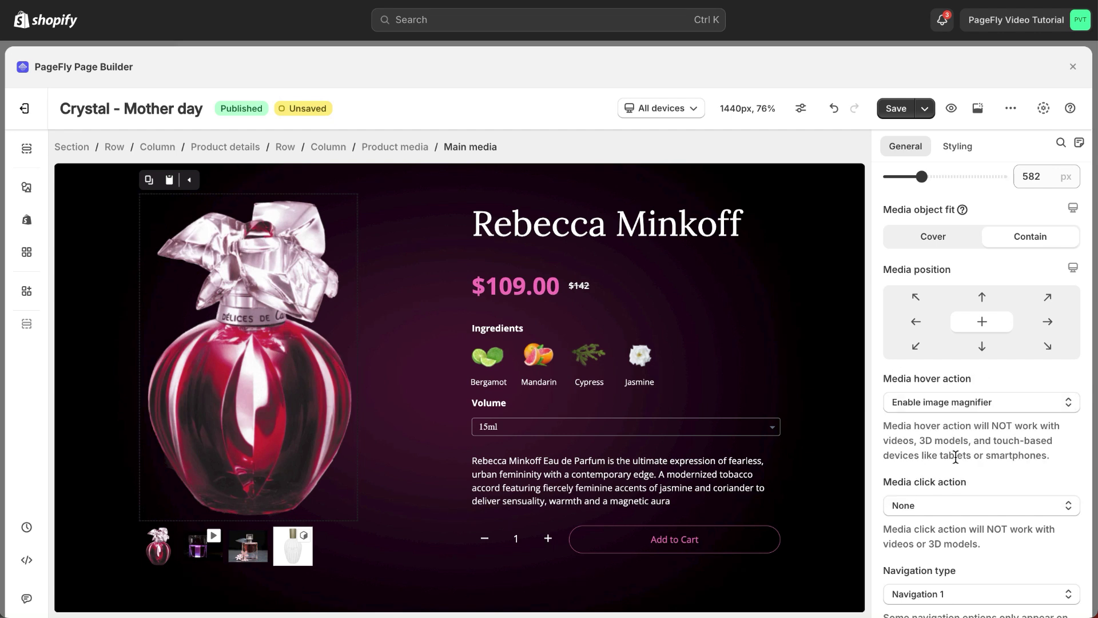
{"action": "left_click", "coordinate": [962, 408]}
{"action": "left_click", "coordinate": [941, 485]}
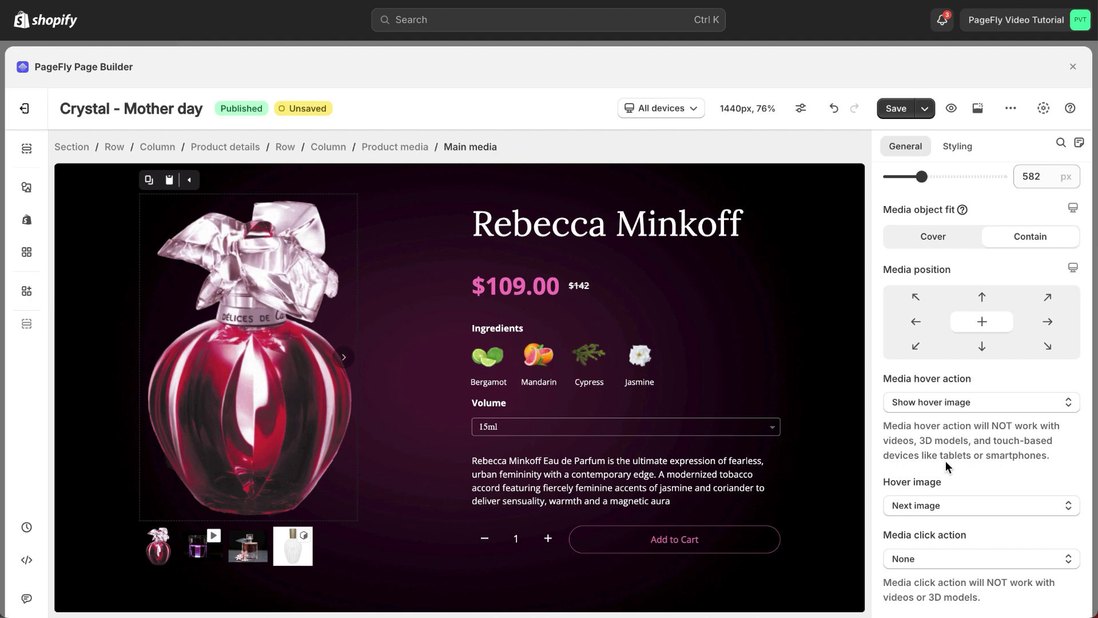
{"action": "left_click", "coordinate": [950, 402]}
{"action": "left_click", "coordinate": [952, 412]}
- Set the main image click action to Link to product
{"action": "scroll", "coordinate": [953, 413], "scroll_direction": "down", "scroll_amount": 3}
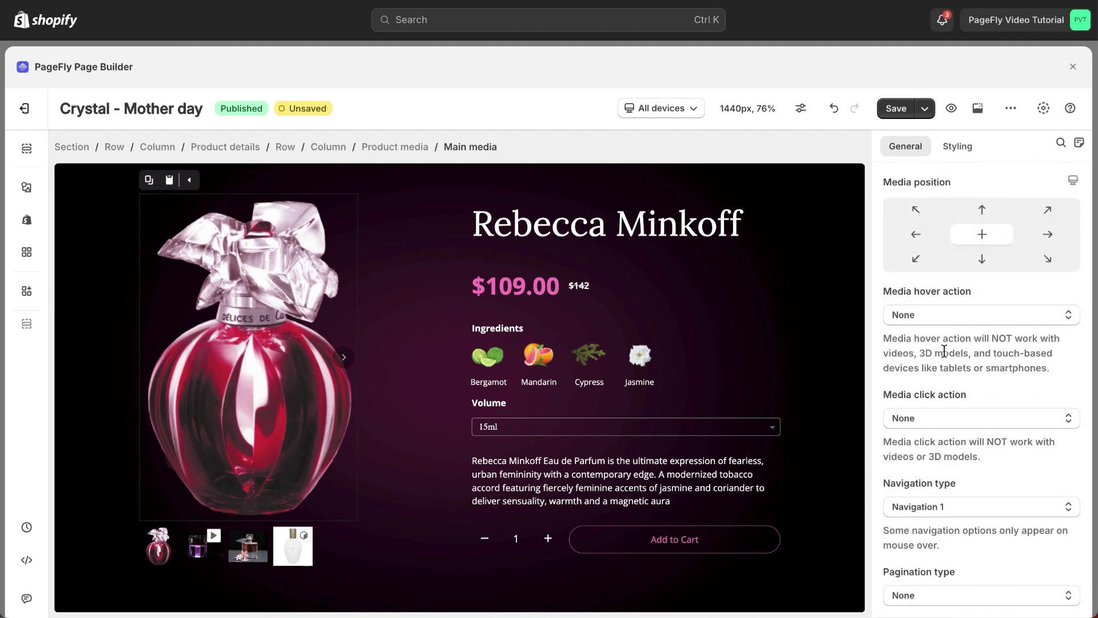
{"action": "left_click", "coordinate": [927, 422]}
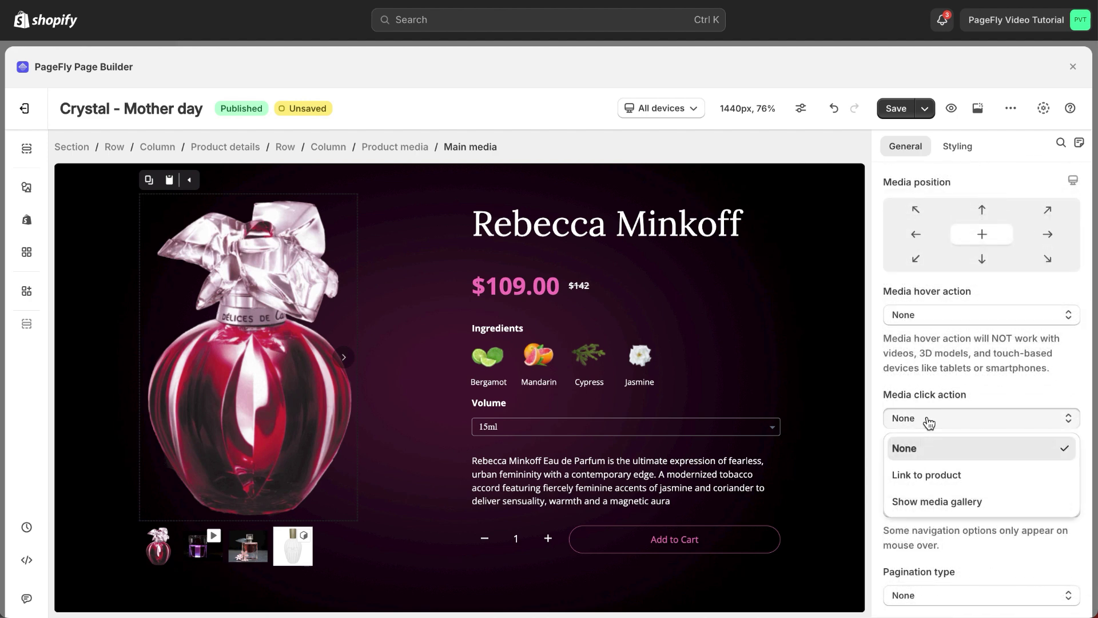
{"action": "left_click", "coordinate": [928, 475]}
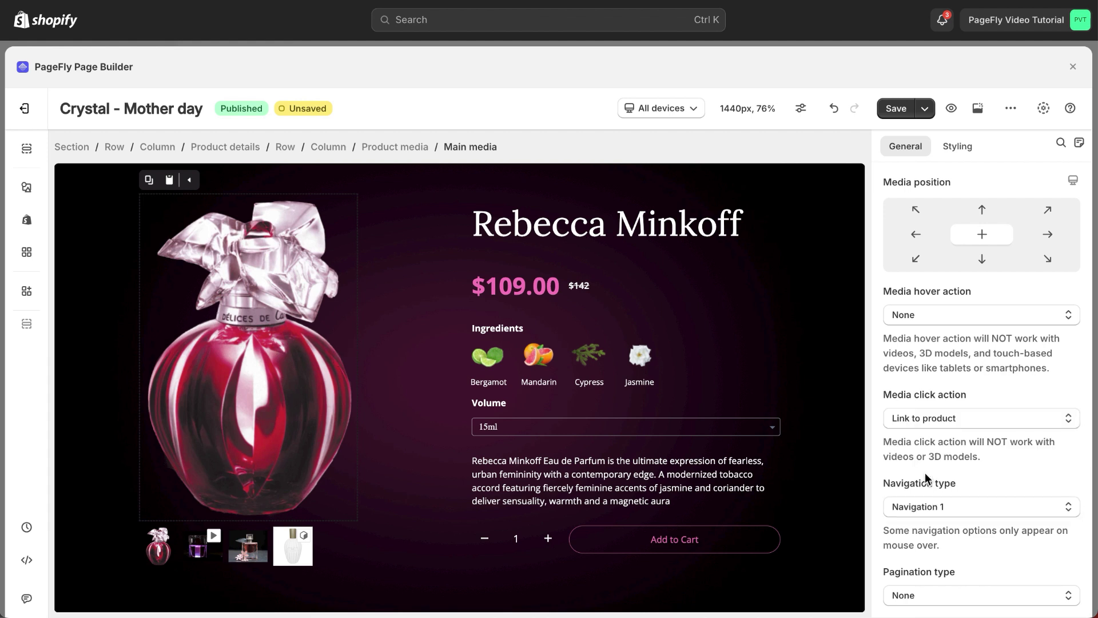
{"action": "left_click", "coordinate": [944, 418]}
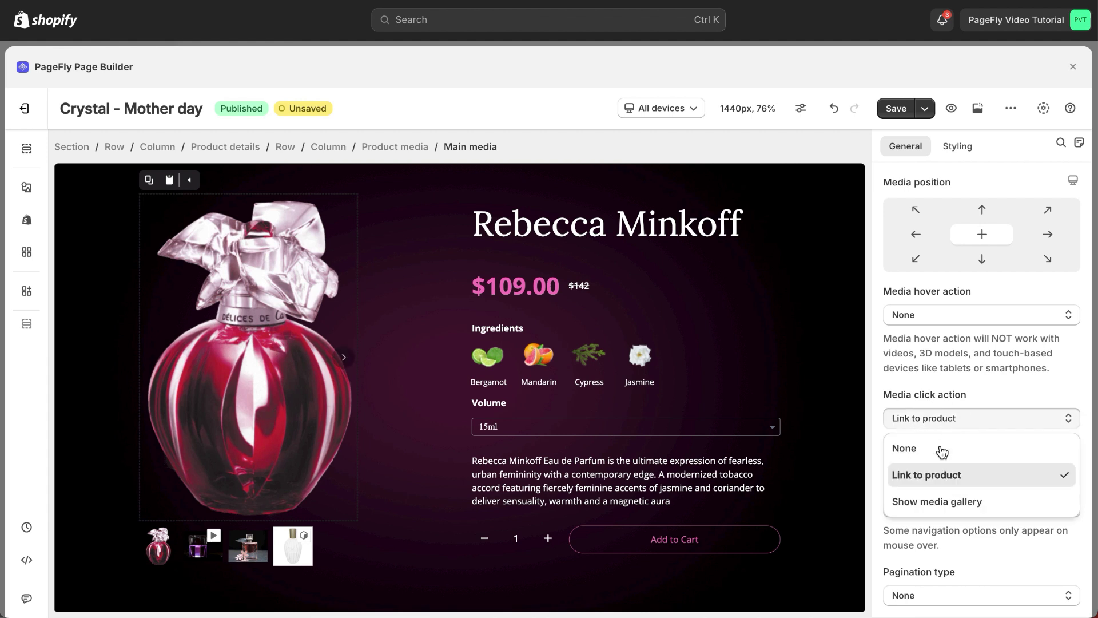
- Change the click action to Show media gallery, then select the whole thumbnail Media list
{"action": "left_click", "coordinate": [930, 501]}
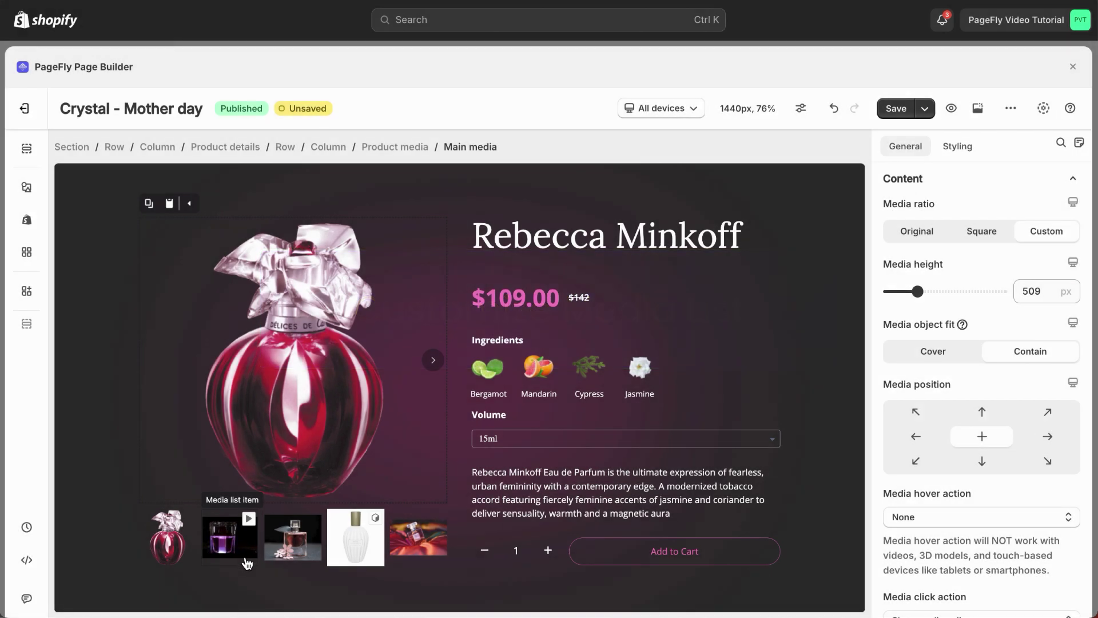
{"action": "left_click", "coordinate": [196, 563]}
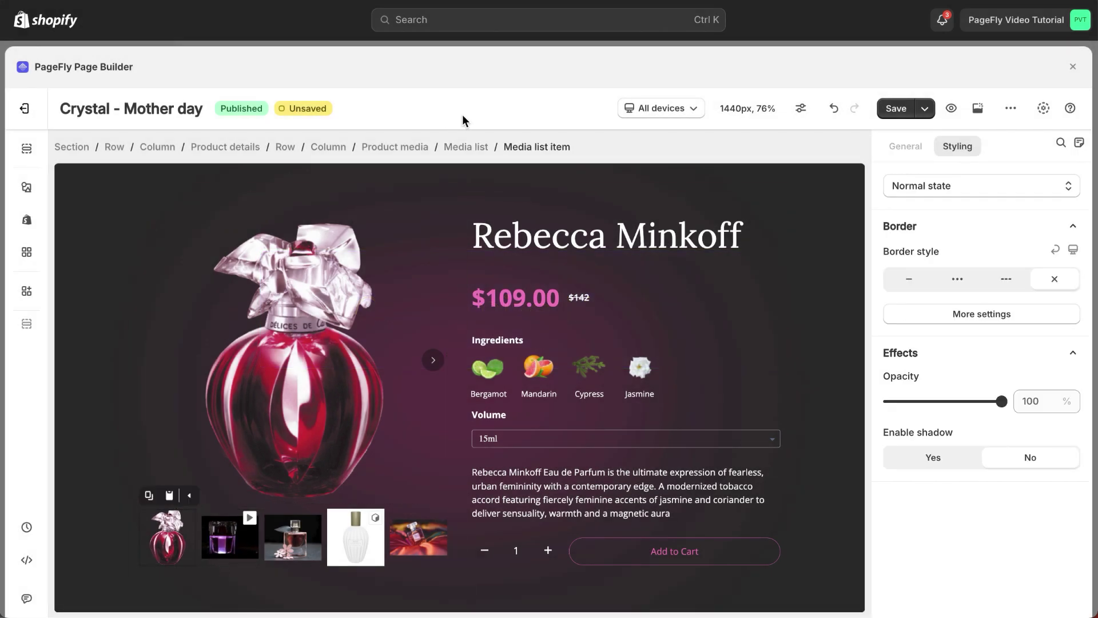
{"action": "left_click", "coordinate": [467, 147]}
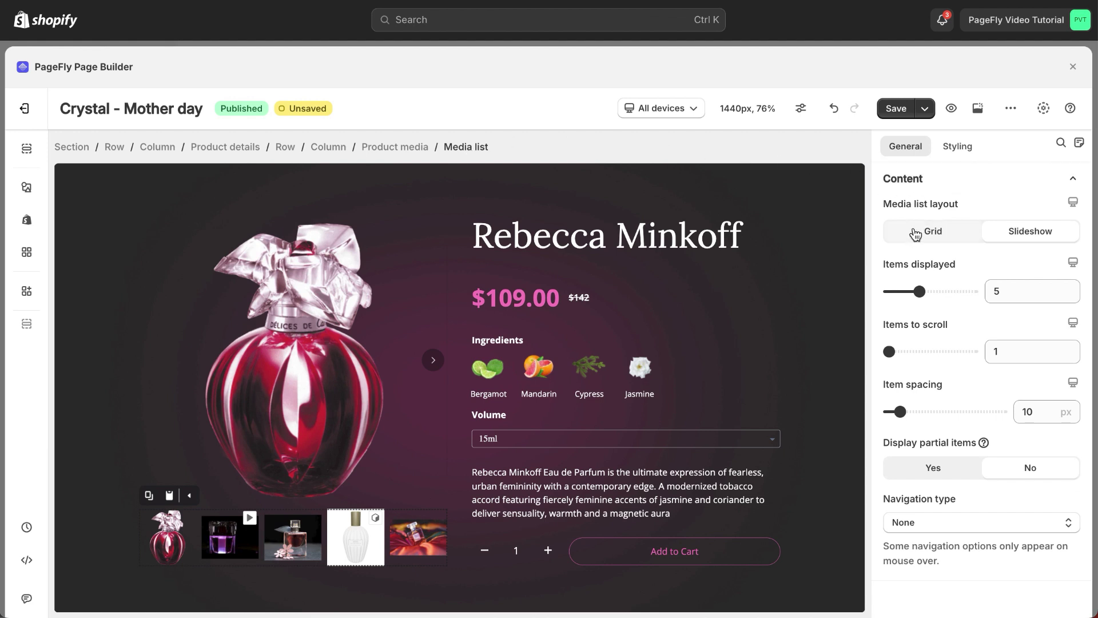
- Set the thumbnail Media list to Grid layout with 3 items per row and 6 px spacing
{"action": "left_click", "coordinate": [943, 235]}
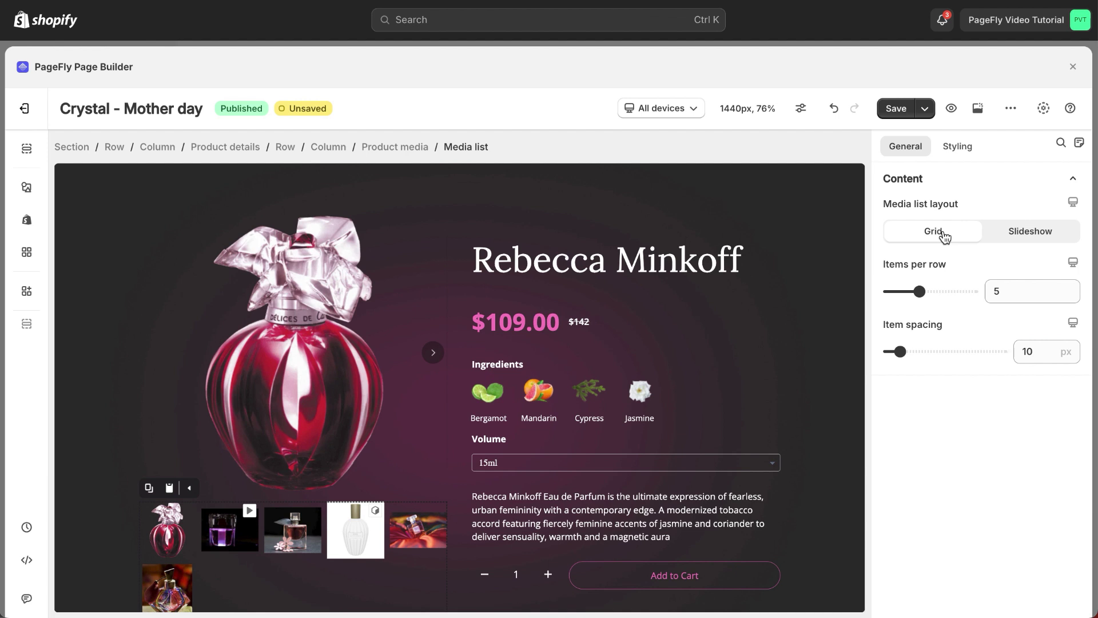
{"action": "left_click", "coordinate": [1009, 233]}
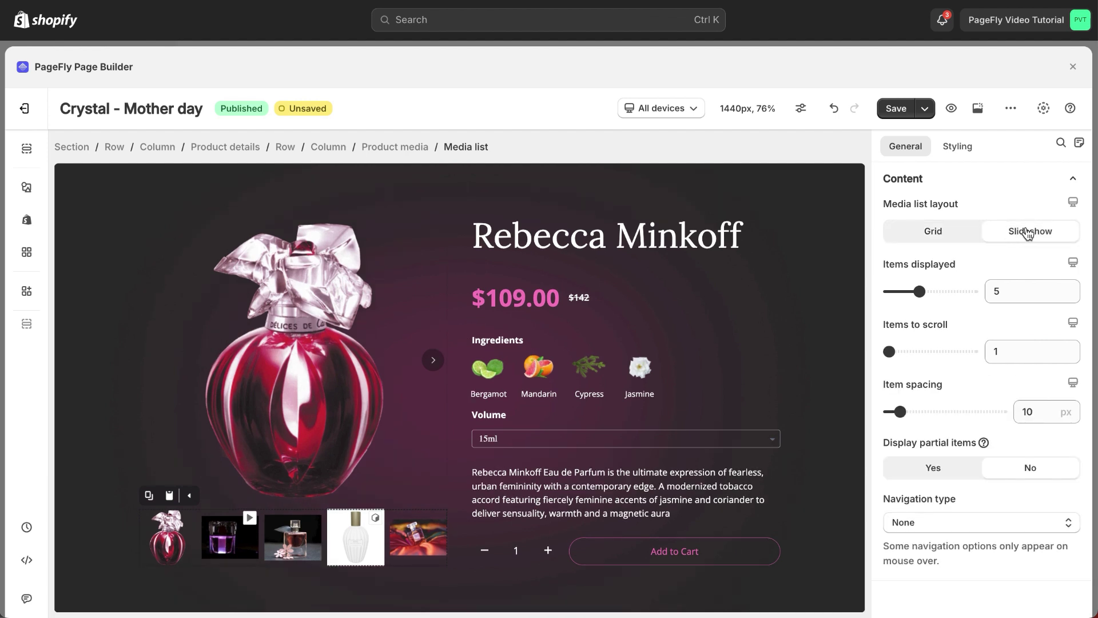
{"action": "left_click", "coordinate": [941, 233]}
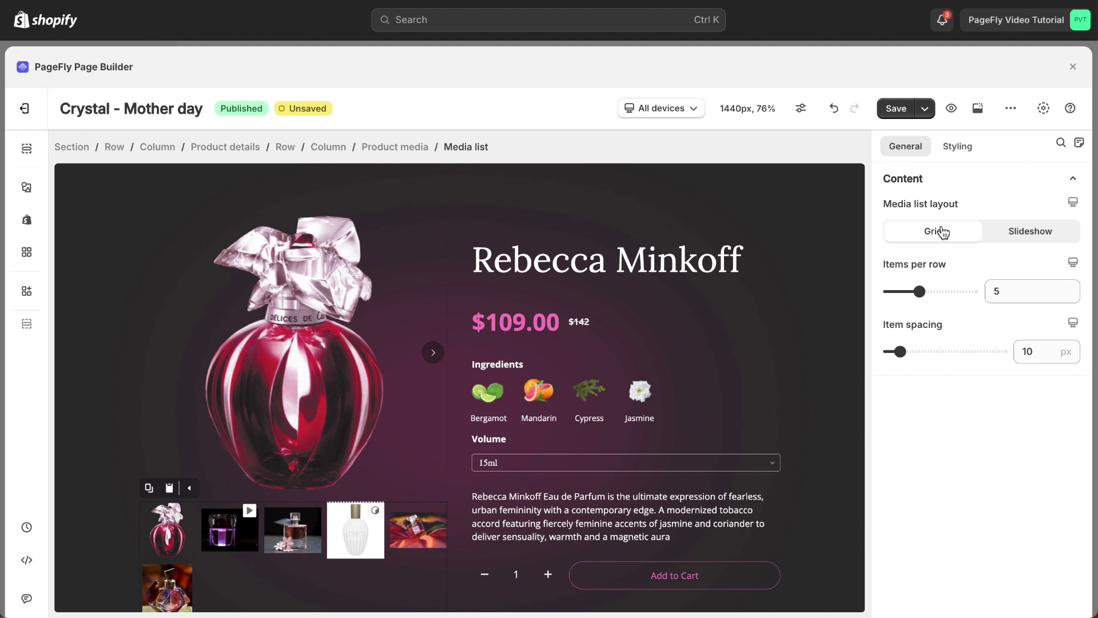
{"action": "mouse_move", "coordinate": [921, 287]}
{"action": "left_mouse_down"}
{"action": "mouse_move", "coordinate": [981, 297]}
{"action": "mouse_move", "coordinate": [904, 293]}
{"action": "left_mouse_up"}
{"action": "scroll", "coordinate": [714, 369], "scroll_direction": "down", "scroll_amount": 3}
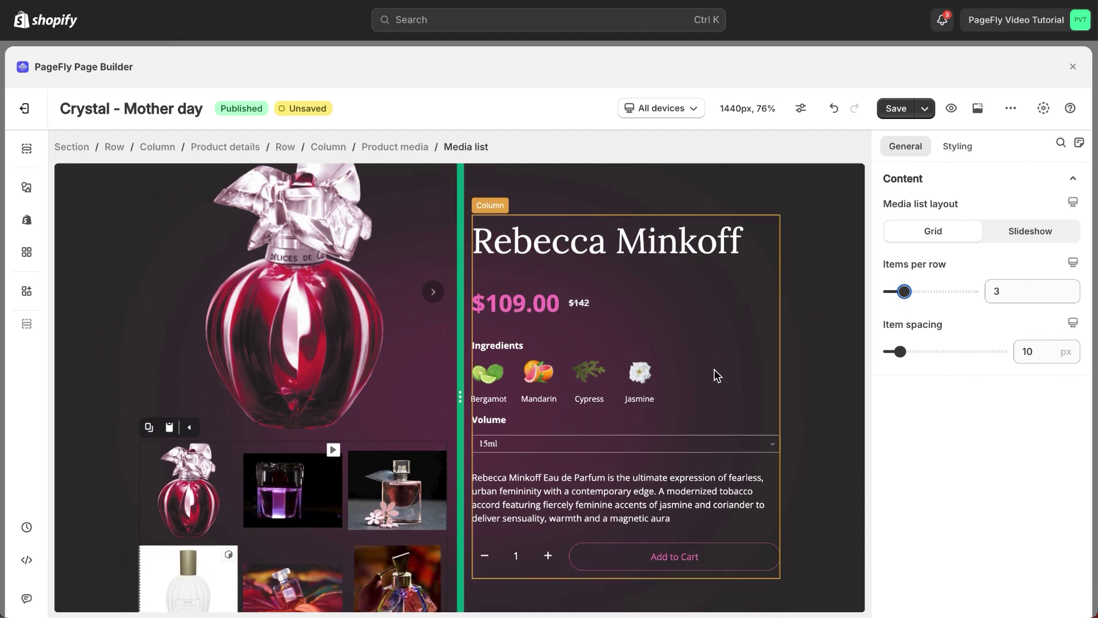
{"action": "scroll", "coordinate": [714, 369], "scroll_direction": "down", "scroll_amount": 1}
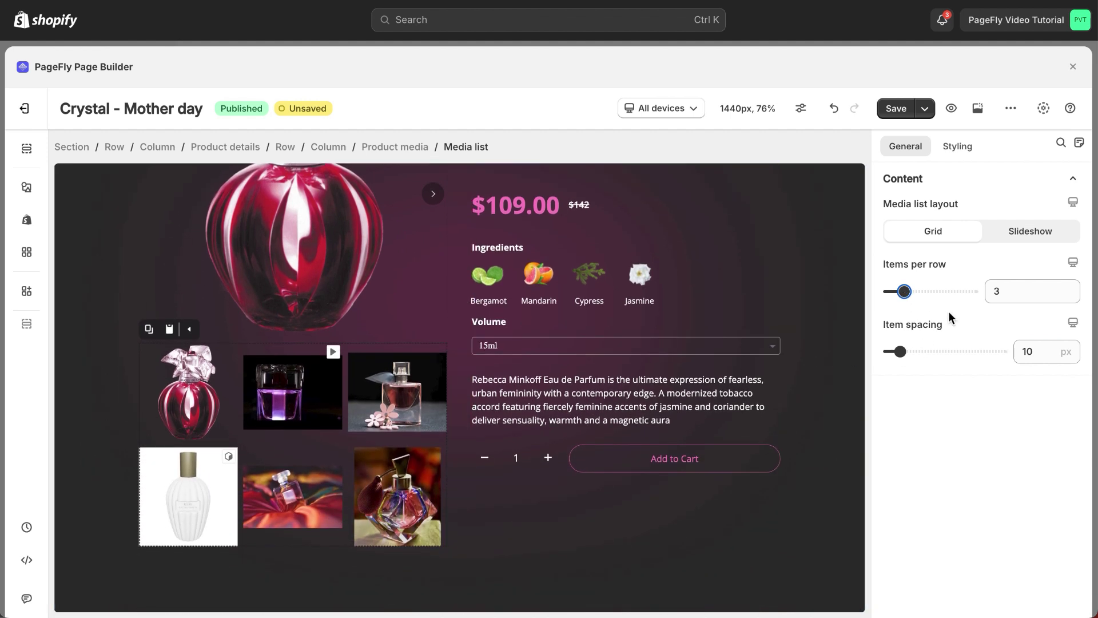
{"action": "mouse_move", "coordinate": [900, 352]}
{"action": "left_mouse_down"}
{"action": "mouse_move", "coordinate": [954, 351]}
{"action": "mouse_move", "coordinate": [896, 352]}
{"action": "left_mouse_up"}
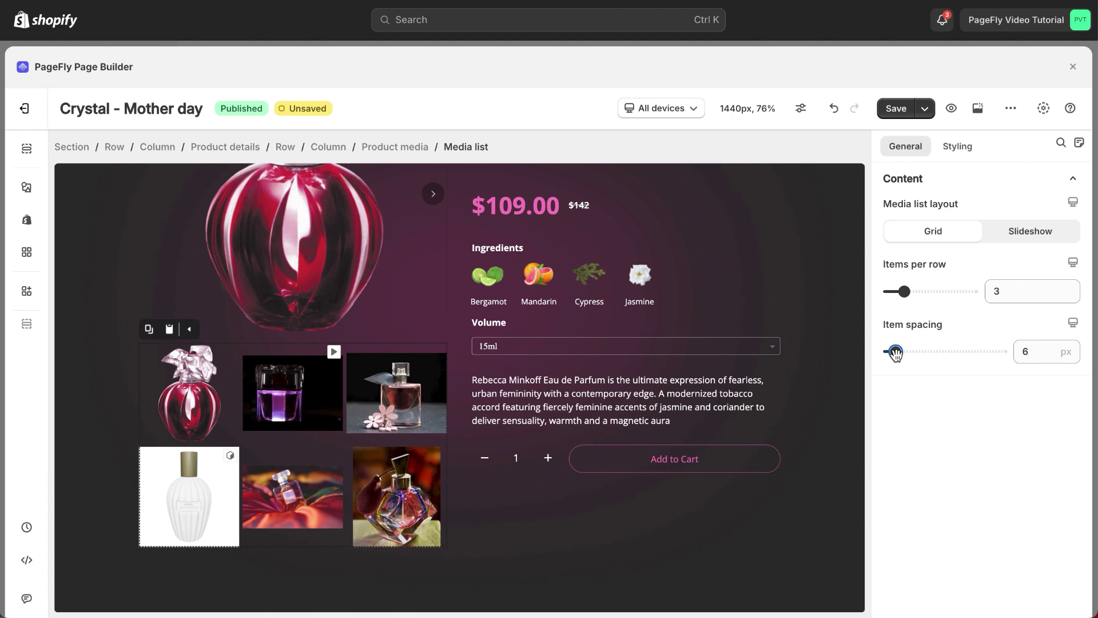
- Make the thumbnails a 3-item Slideshow with partial items shown and navigation type None
{"action": "left_click", "coordinate": [1010, 232]}
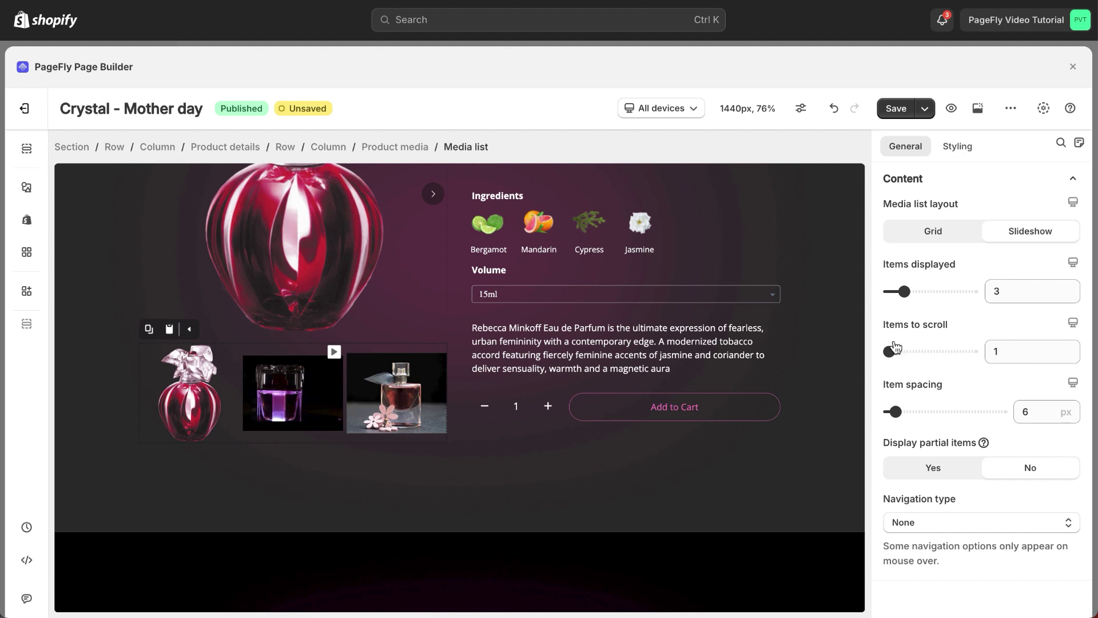
{"action": "mouse_move", "coordinate": [889, 351]}
{"action": "left_mouse_down"}
{"action": "mouse_move", "coordinate": [973, 353]}
{"action": "mouse_move", "coordinate": [889, 352]}
{"action": "left_mouse_up"}
{"action": "left_click", "coordinate": [941, 470]}
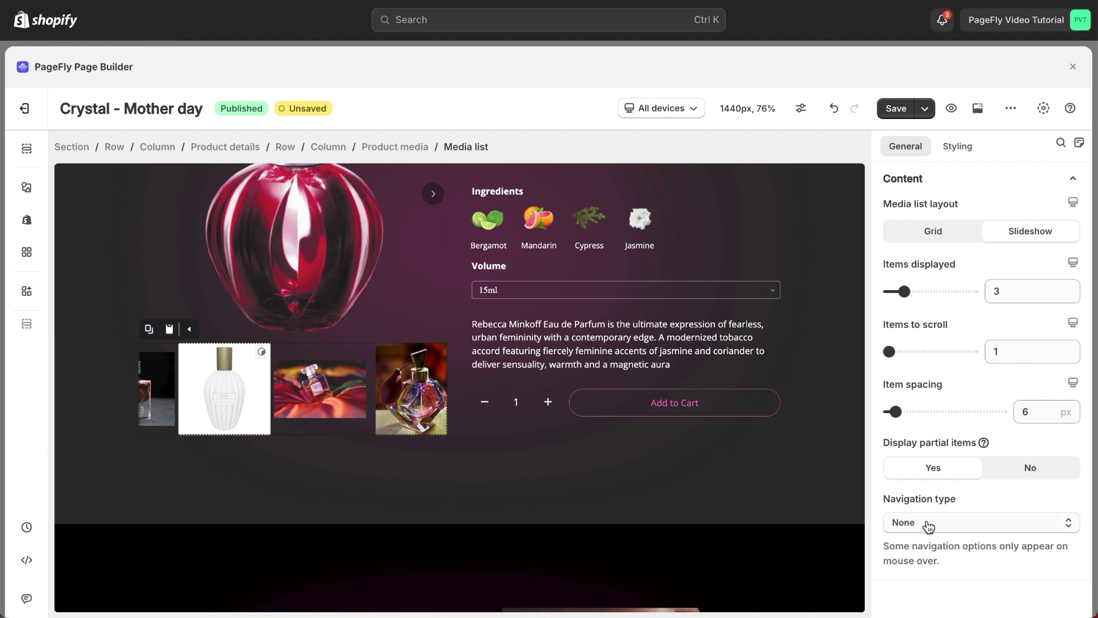
{"action": "left_click", "coordinate": [928, 524]}
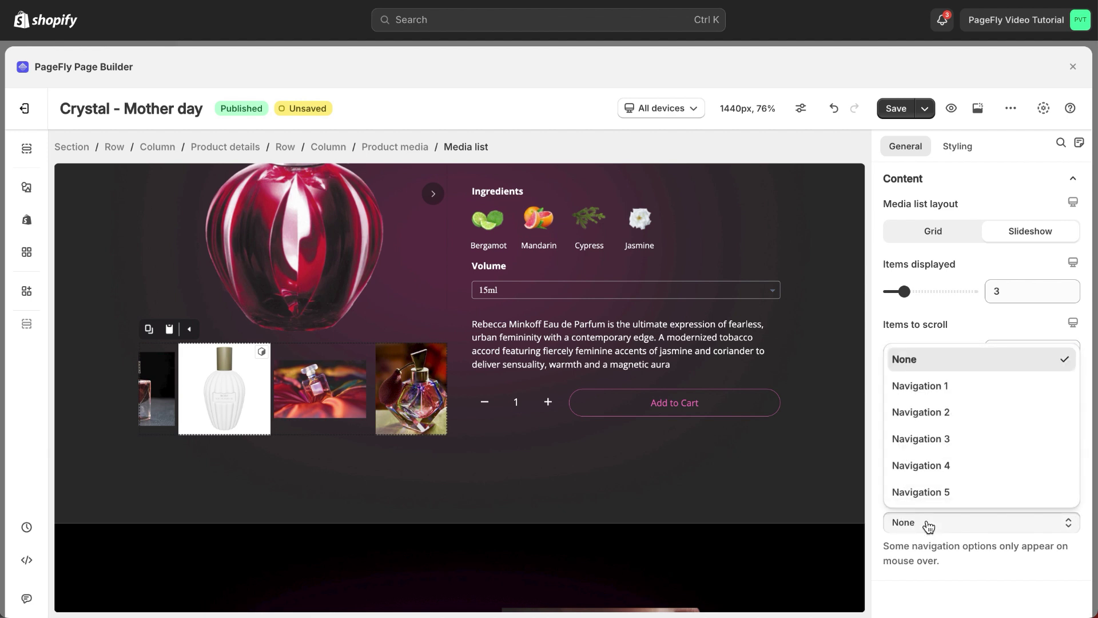
{"action": "left_click", "coordinate": [929, 524]}
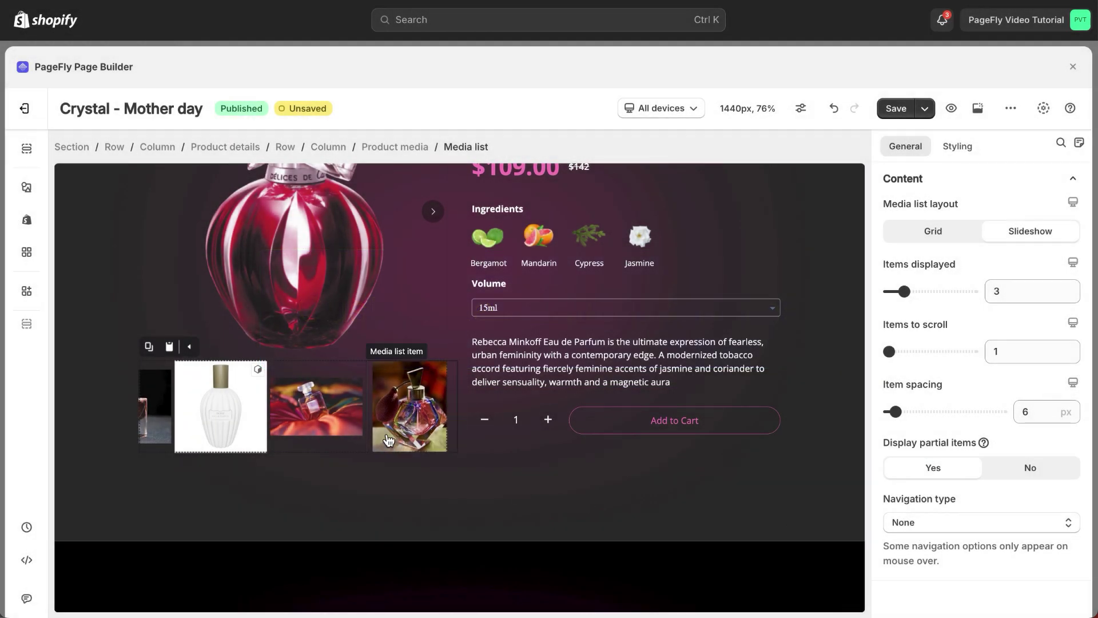
- Select one thumbnail item and browse its Mouse over and Active styling states, ending on Normal
{"action": "left_click", "coordinate": [351, 418]}
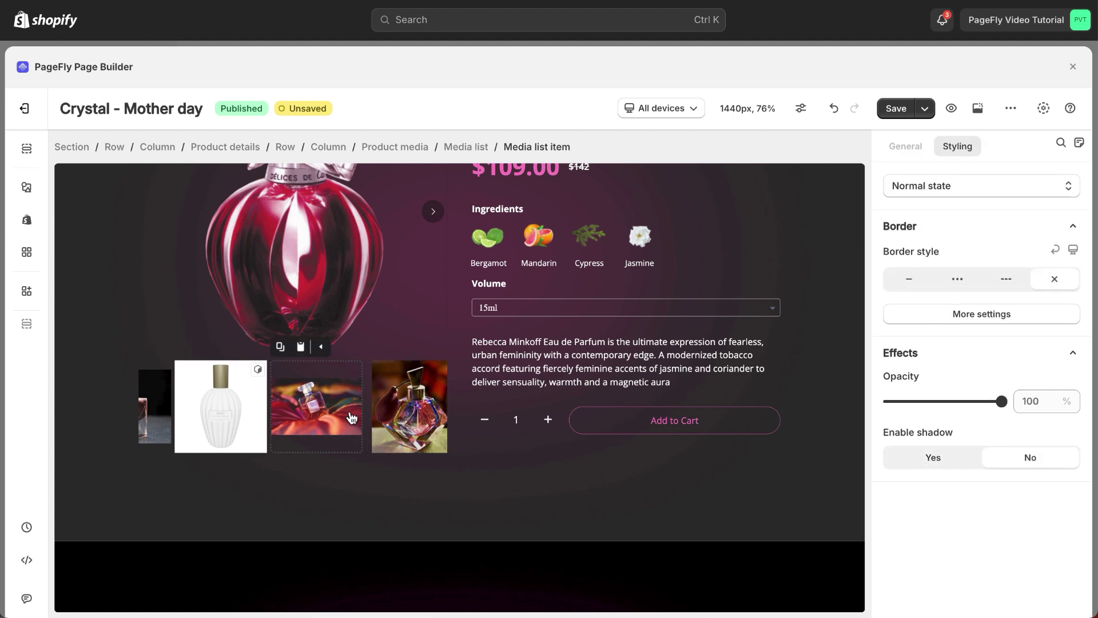
{"action": "left_click", "coordinate": [913, 195]}
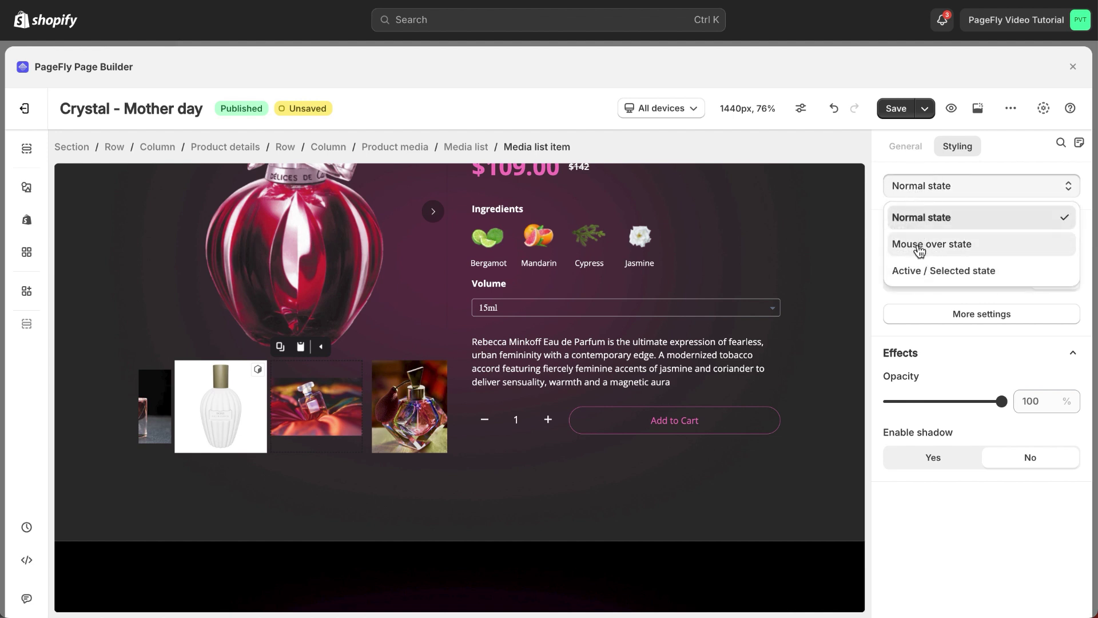
{"action": "left_click", "coordinate": [915, 245]}
{"action": "left_click", "coordinate": [934, 182]}
{"action": "left_click", "coordinate": [931, 267]}
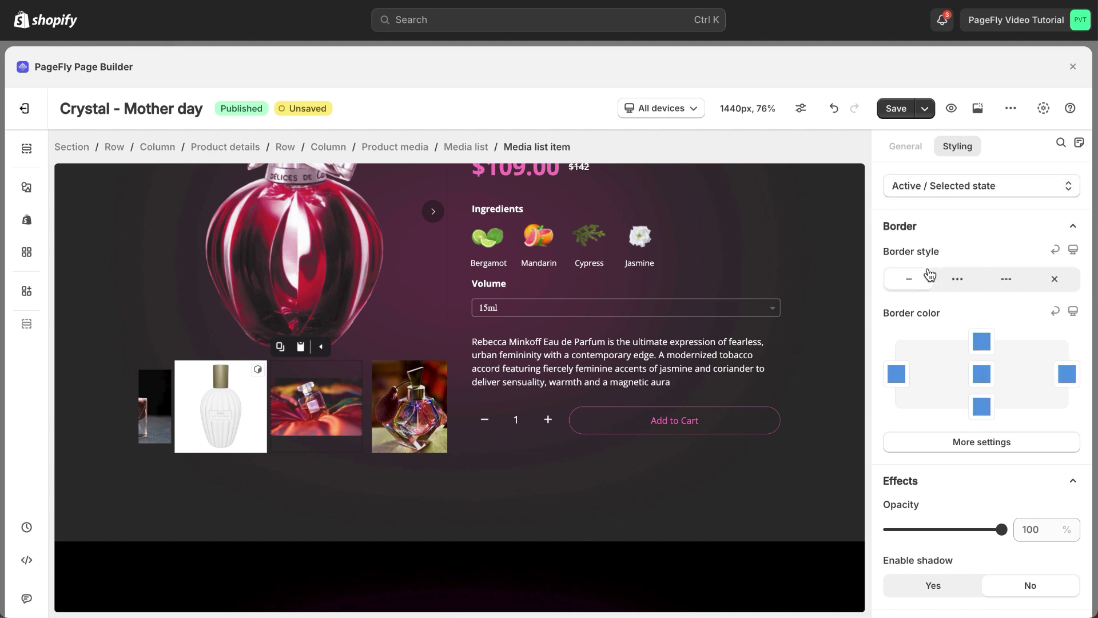
{"action": "left_click", "coordinate": [947, 189]}
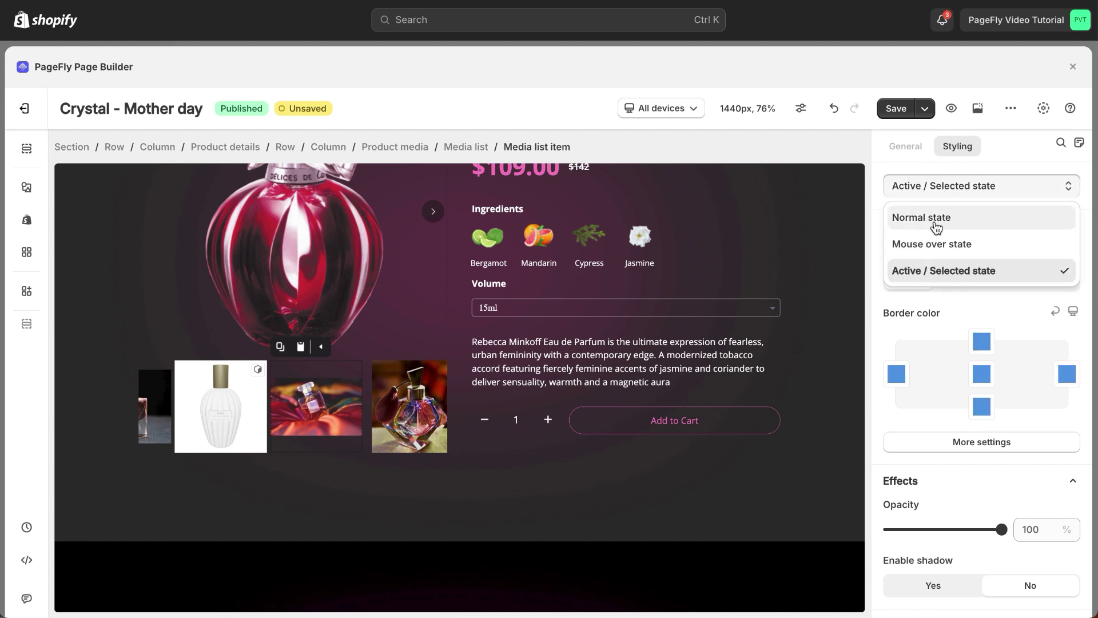
{"action": "left_click", "coordinate": [904, 225]}
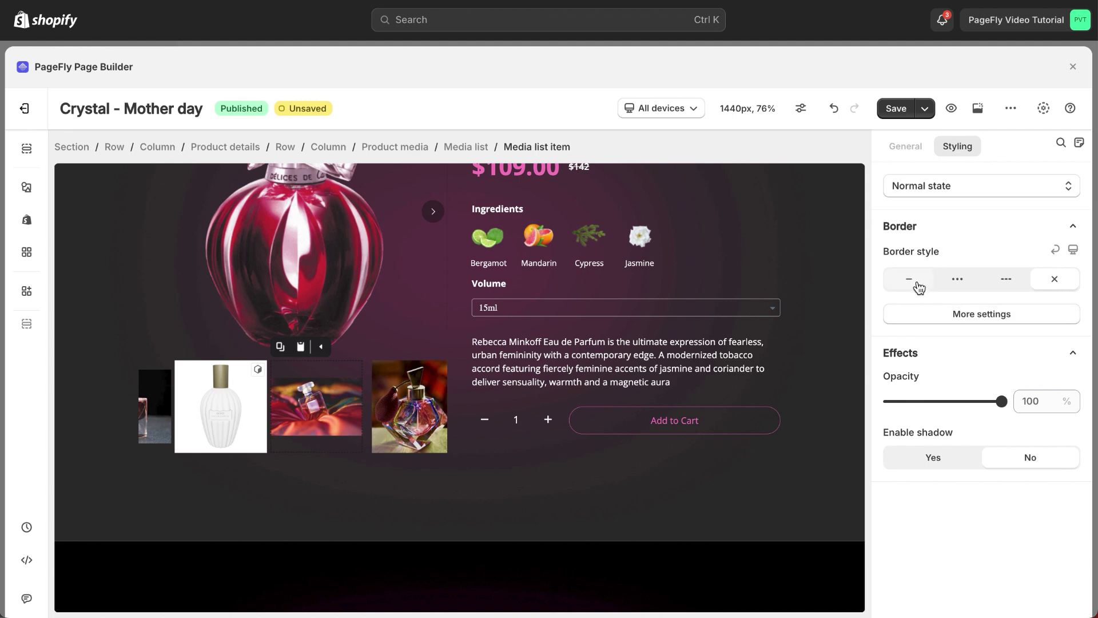
- Give the thumbnails a solid orange border with light green top and bottom sides
{"action": "left_click", "coordinate": [917, 283]}
{"action": "left_click", "coordinate": [981, 372]}
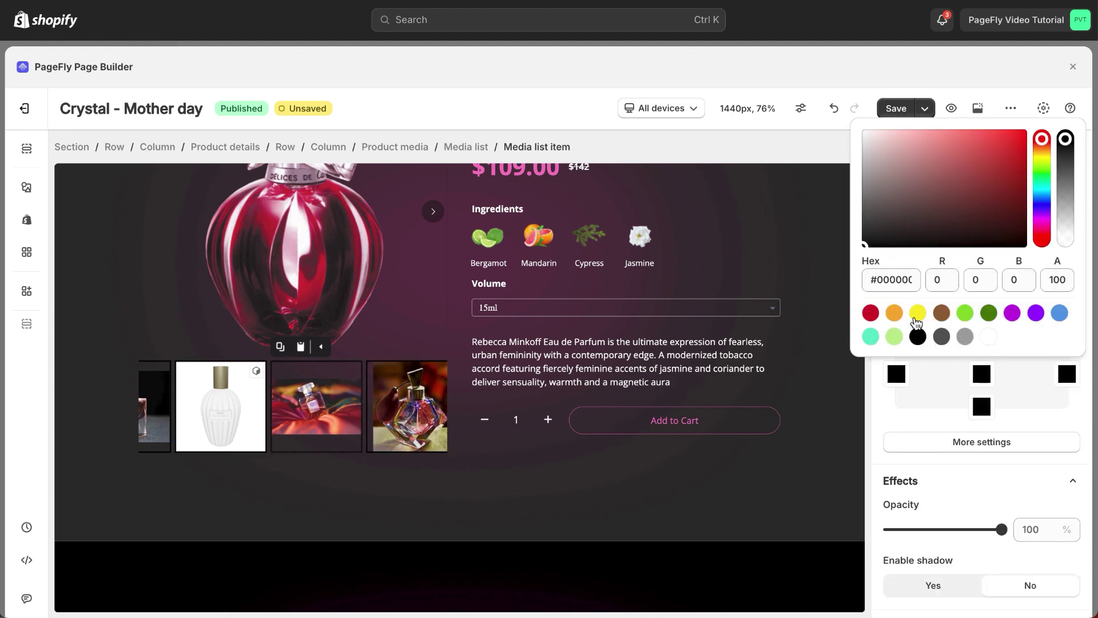
{"action": "left_click", "coordinate": [895, 312]}
{"action": "left_click", "coordinate": [945, 372]}
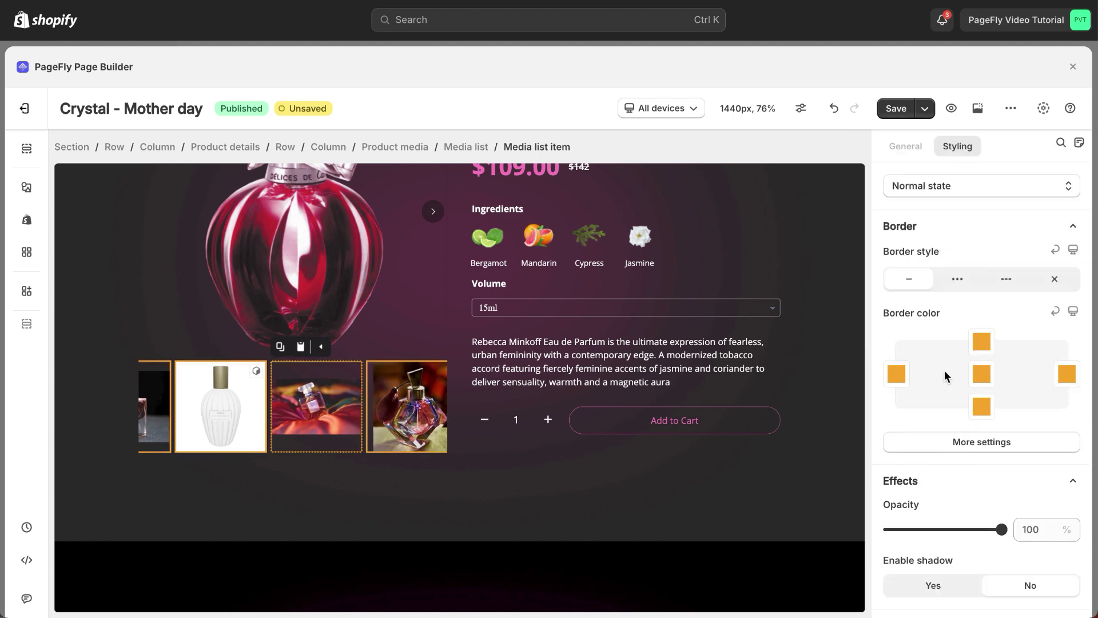
{"action": "left_click", "coordinate": [981, 342]}
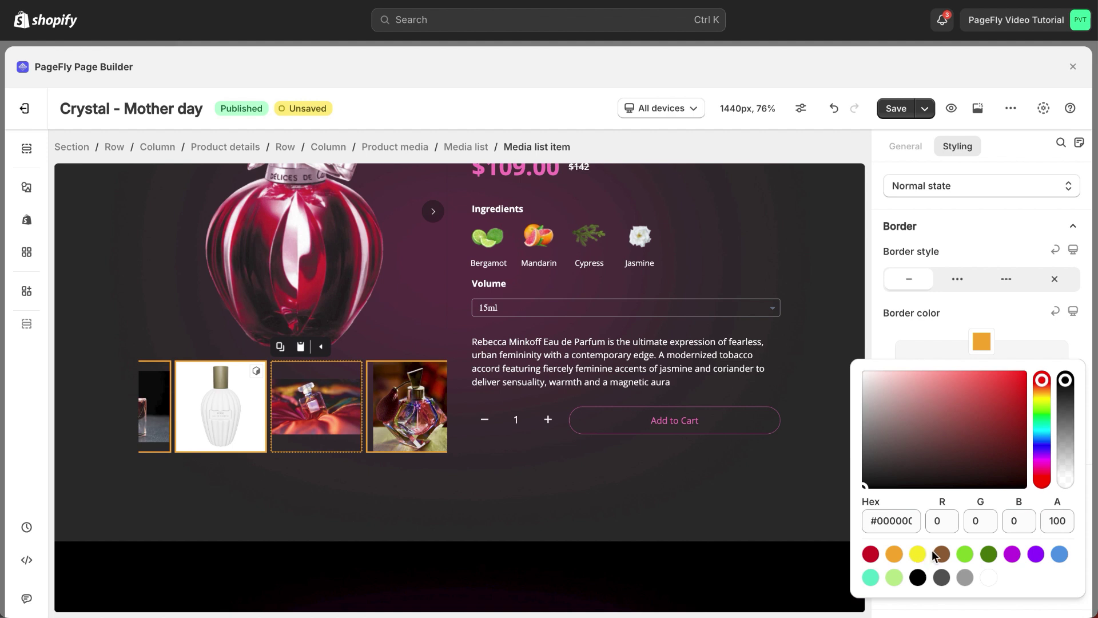
{"action": "left_click", "coordinate": [967, 554]}
{"action": "left_click", "coordinate": [963, 368]}
{"action": "left_click", "coordinate": [978, 406]}
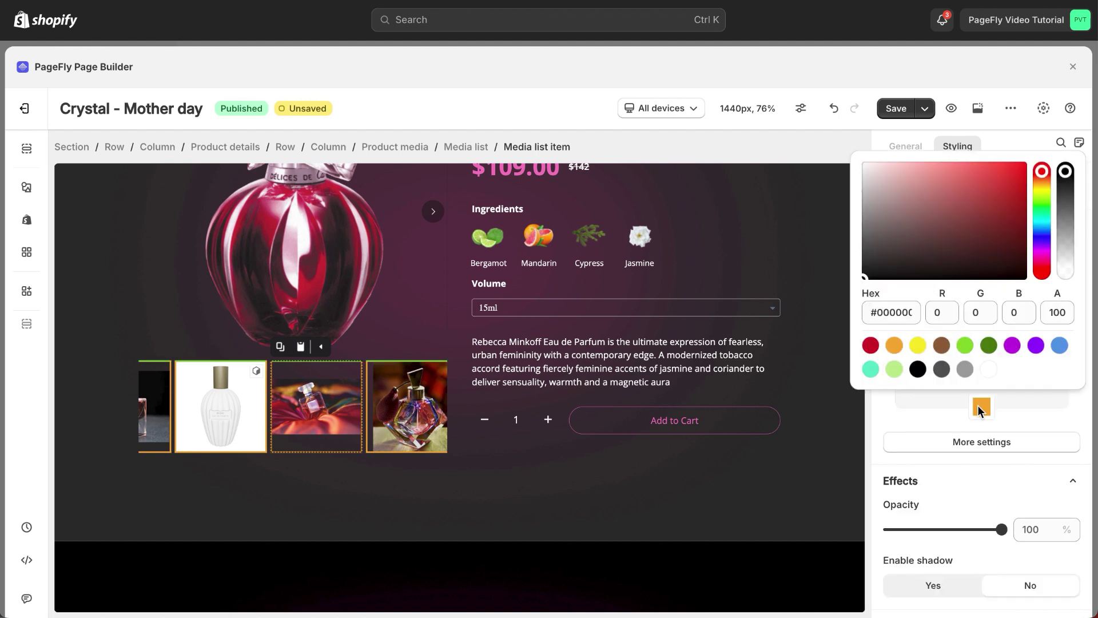
{"action": "left_click", "coordinate": [965, 345]}
{"action": "left_click", "coordinate": [926, 418]}
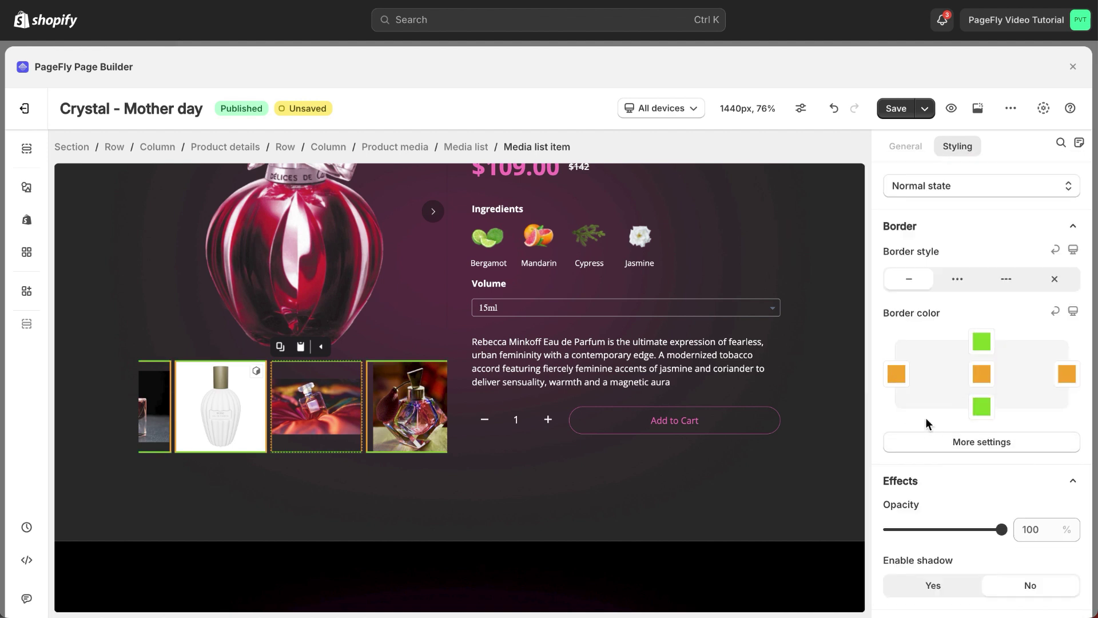
- Set the thumbnail border width to 2 px and corner radius to 30 px
{"action": "left_click", "coordinate": [950, 445]}
{"action": "double_click", "coordinate": [967, 263]}
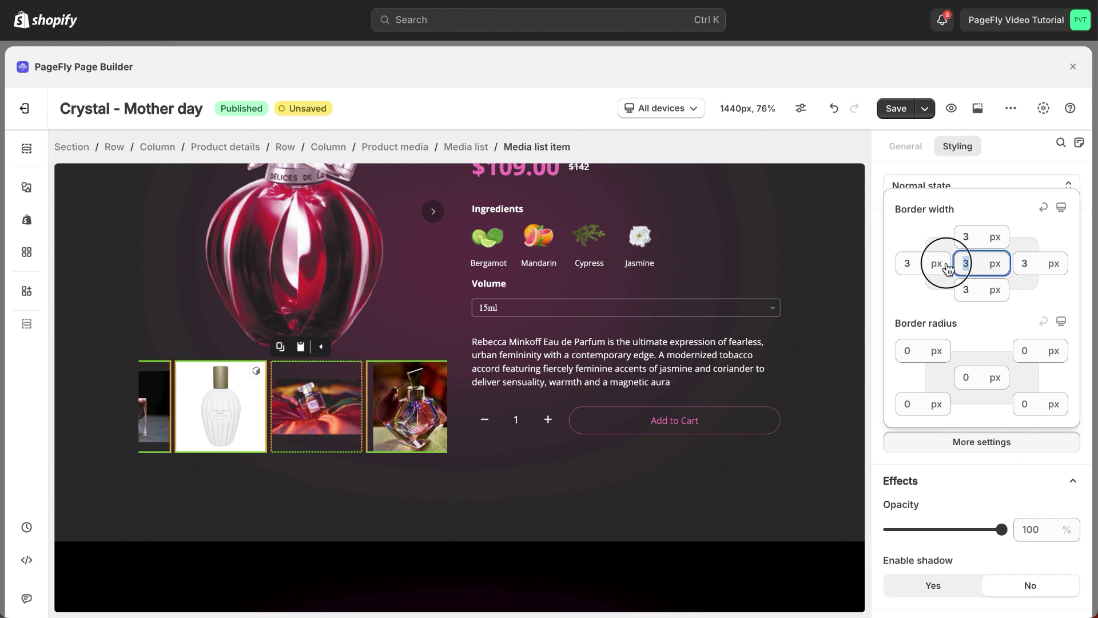
{"action": "type", "text": "2"}
{"action": "left_click", "coordinate": [970, 379]}
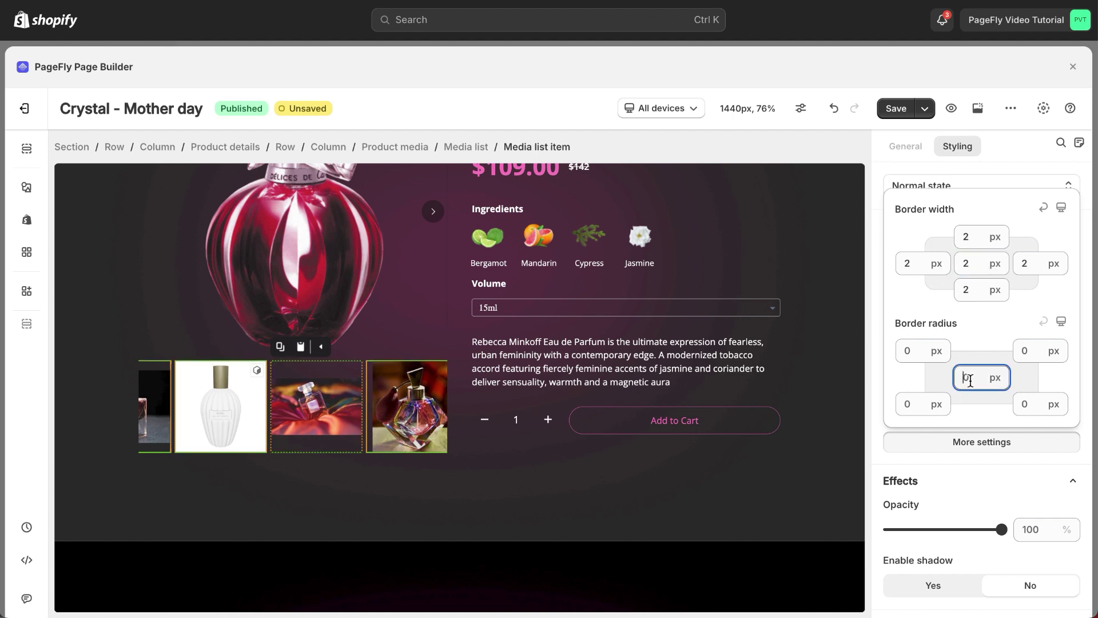
{"action": "type", "text": "30"}
{"action": "left_click", "coordinate": [877, 425]}
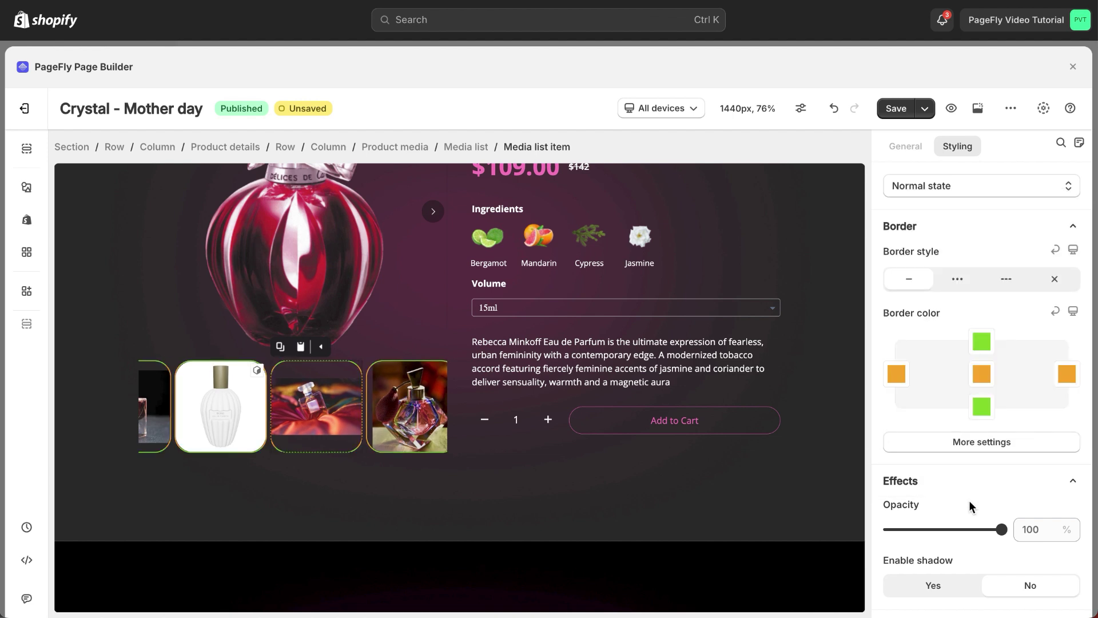
- Enable a drop shadow on the thumbnails, offset 4 px with 16 px blur, opacity kept at 100%
{"action": "left_click_drag", "start_coordinate": [1000, 528], "coordinate": [1027, 525]}
{"action": "left_click", "coordinate": [954, 588]}
{"action": "scroll", "coordinate": [956, 559], "scroll_direction": "down", "scroll_amount": 5}
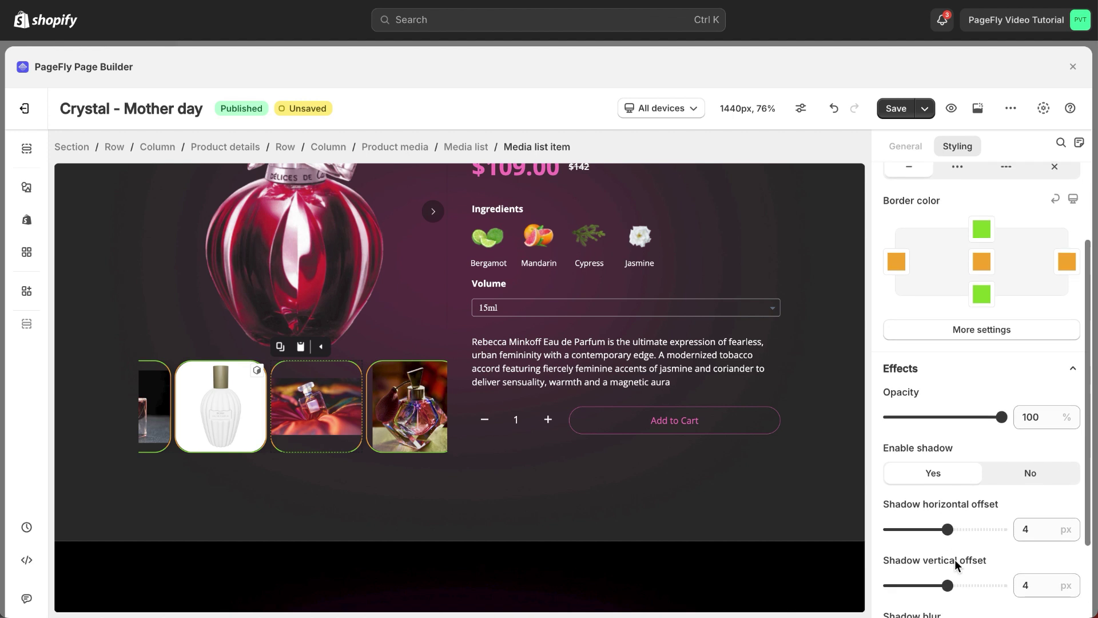